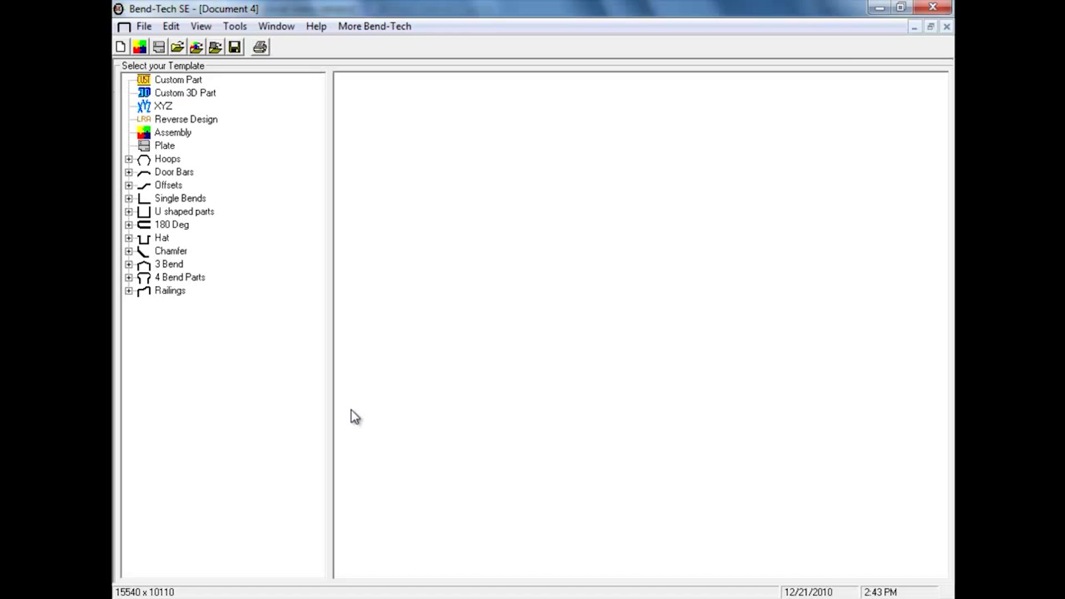
Create a new assembly document
click(178, 79)
click(144, 25)
mouse_move(152, 45)
click(294, 64)
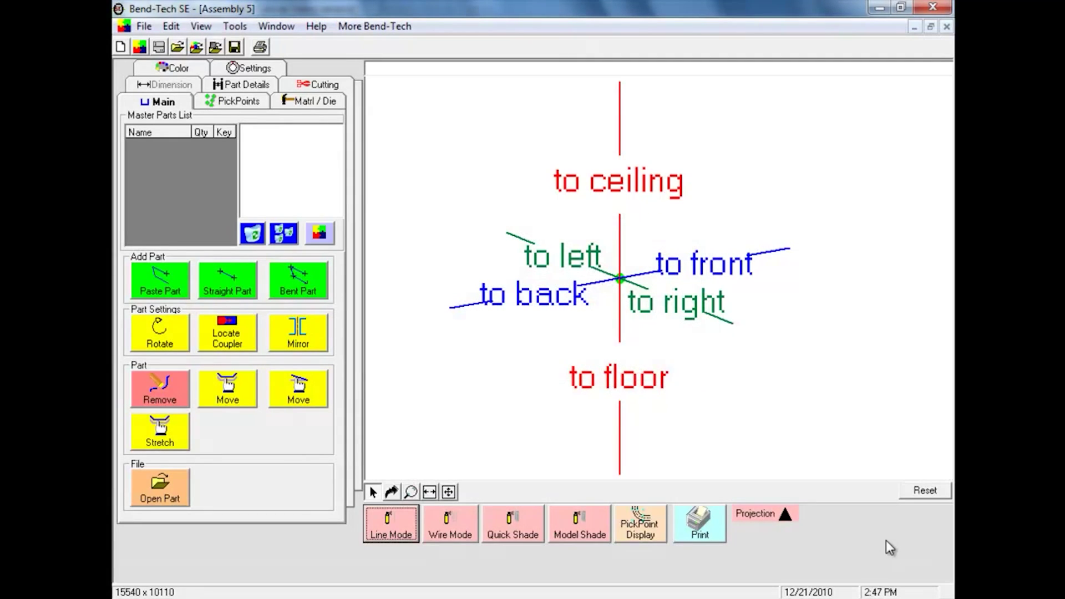
Add a pick point offset from the origin by 36 toward the ceiling and 6 to the left, then clear the offset values
click(244, 104)
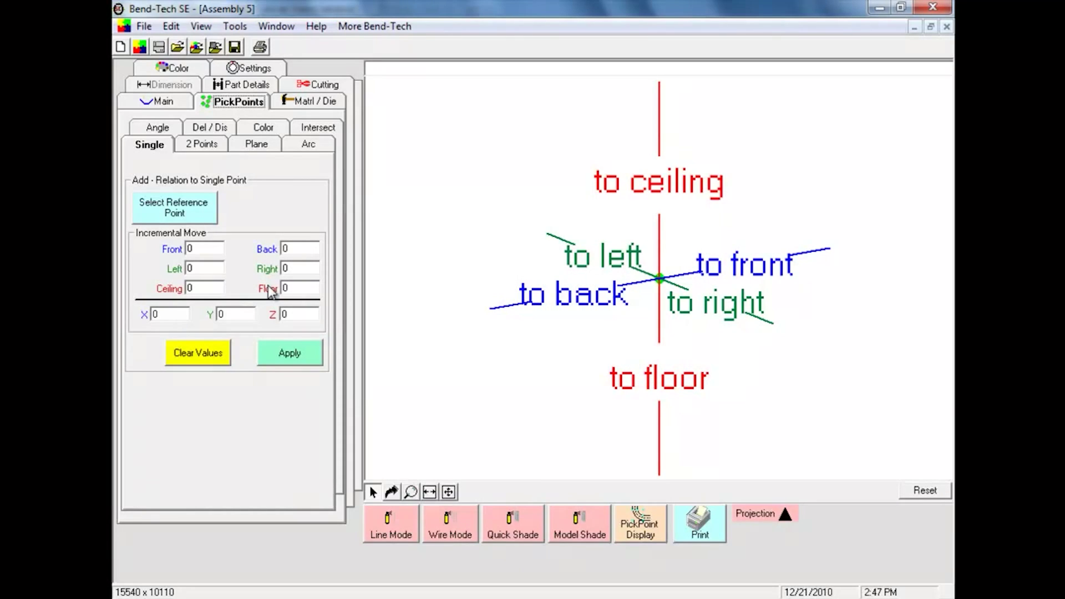
click(152, 207)
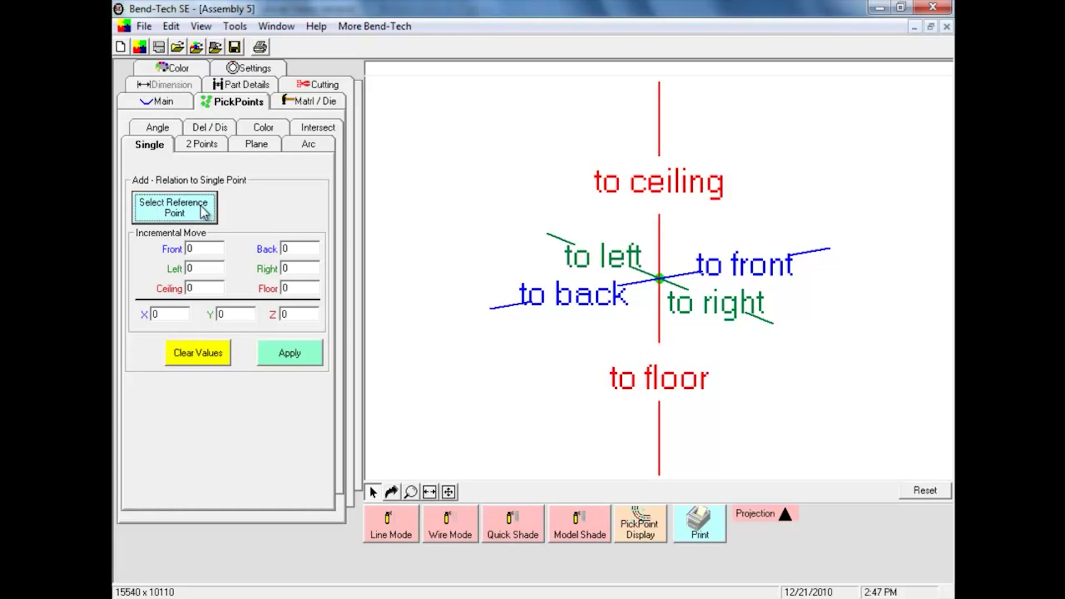
click(658, 280)
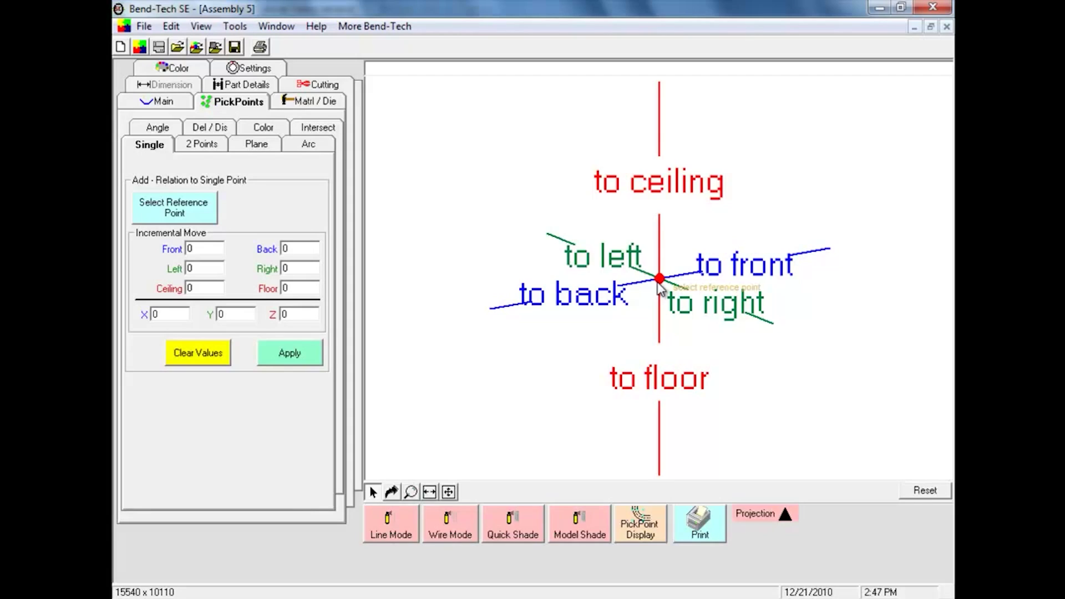
click(195, 288)
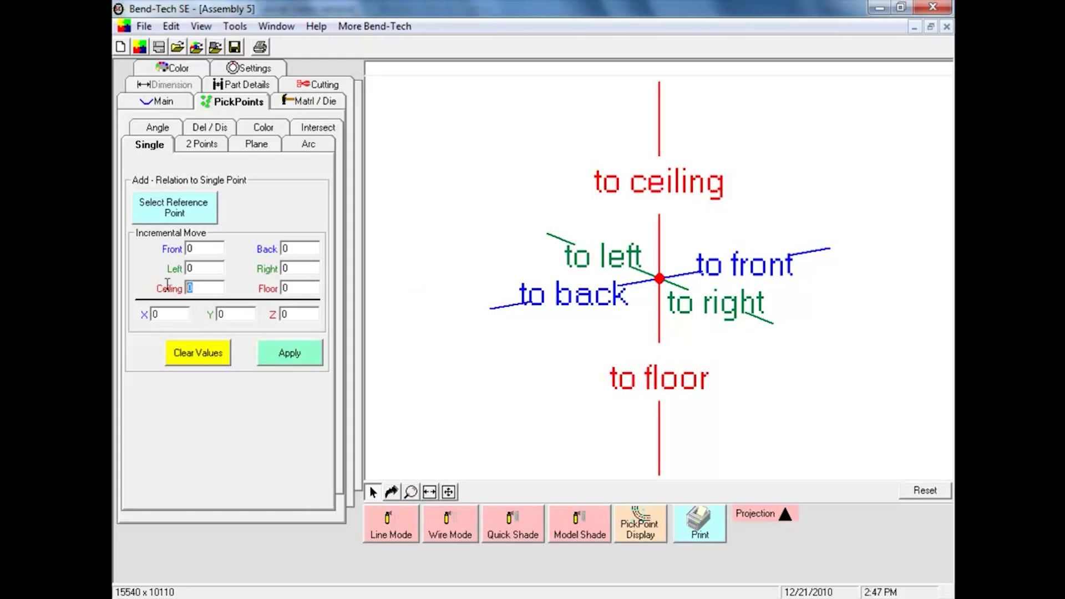
text(36)
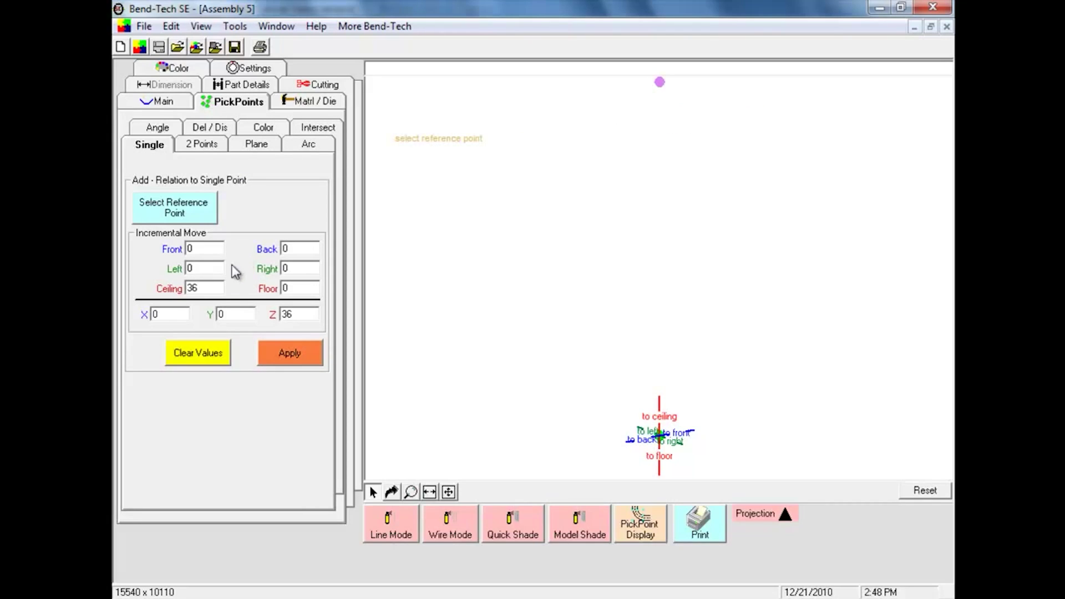
double_click(211, 268)
text(6)
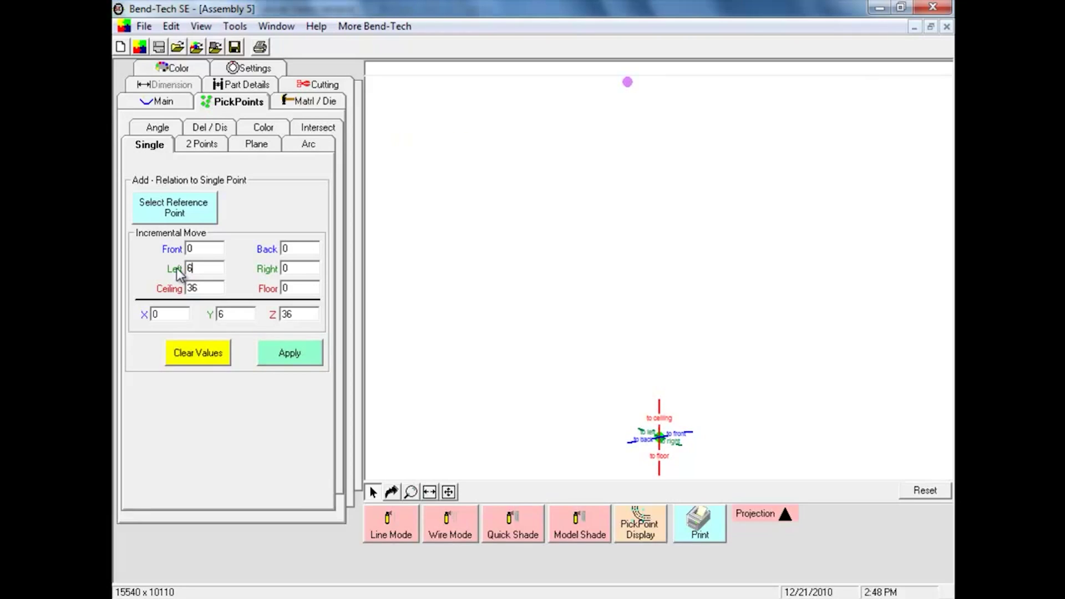
click(272, 353)
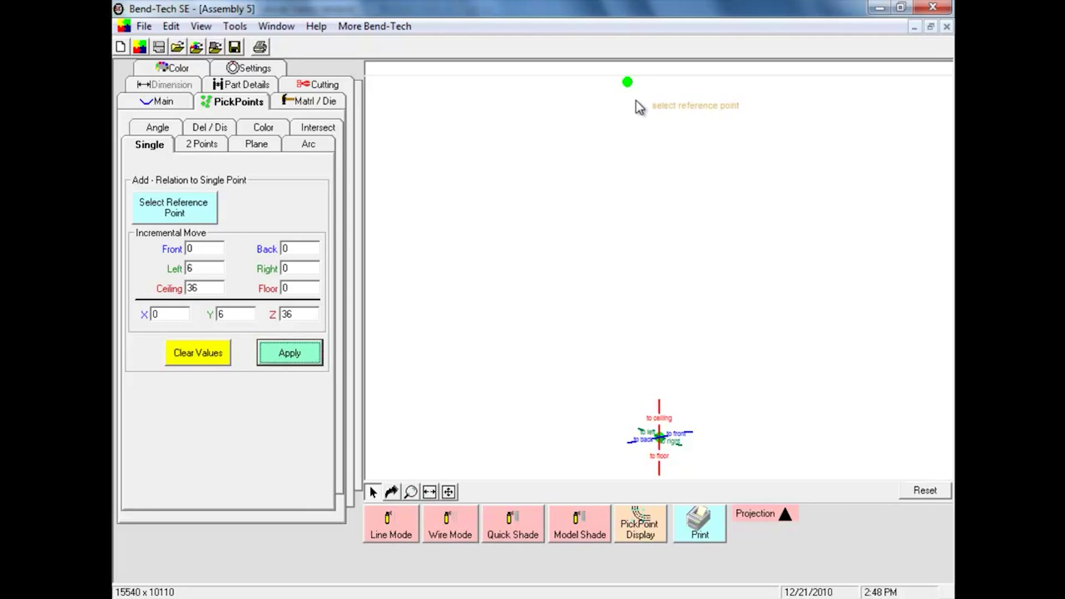
key(Escape)
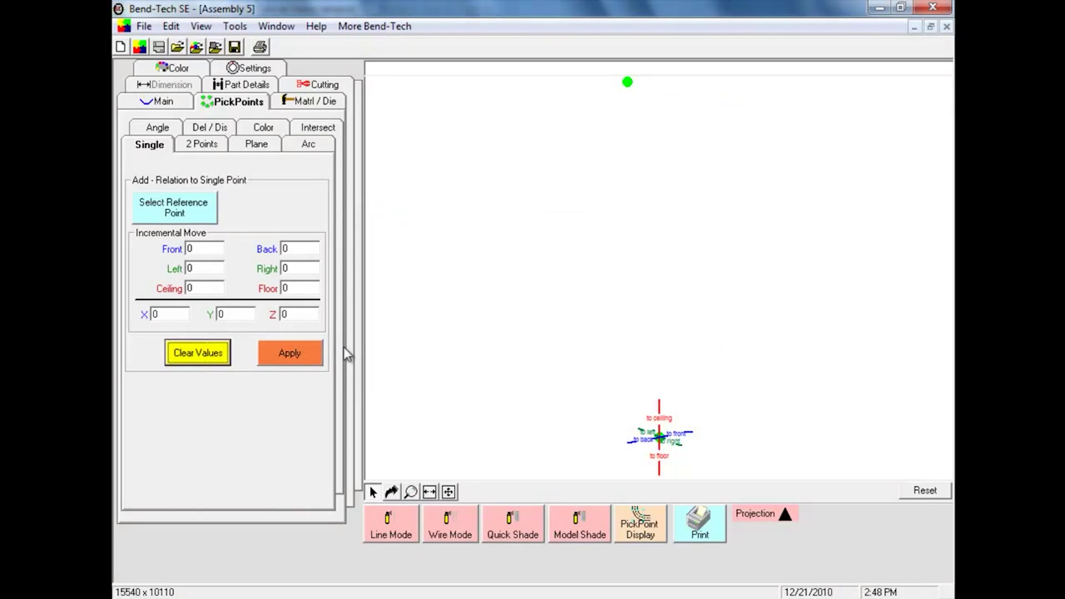
Add a pick point 36 to the left of the upper point and clear the offset values
click(627, 83)
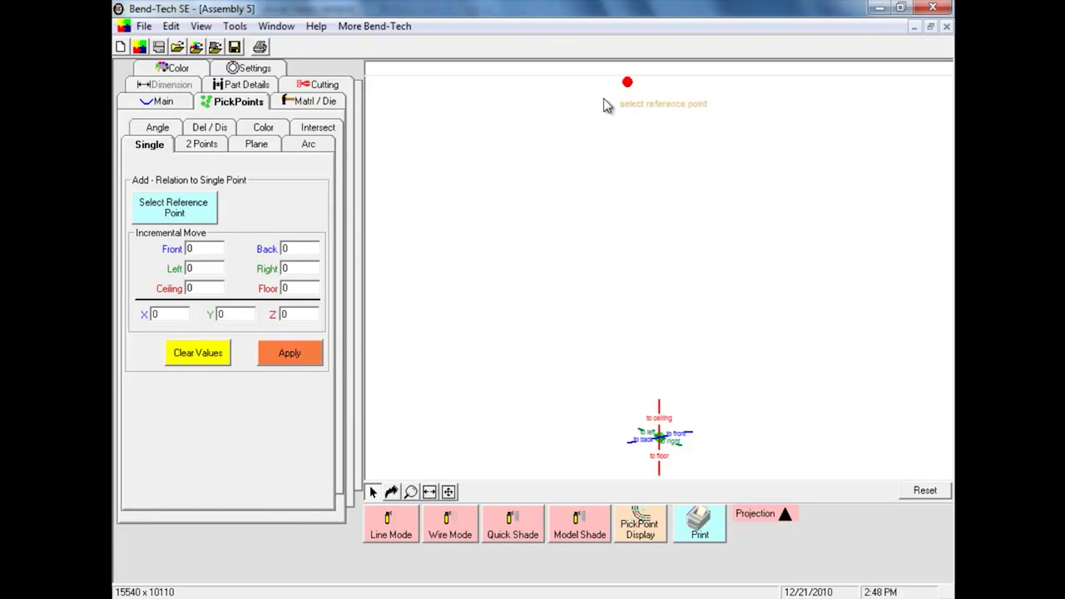
double_click(205, 269)
text(3)
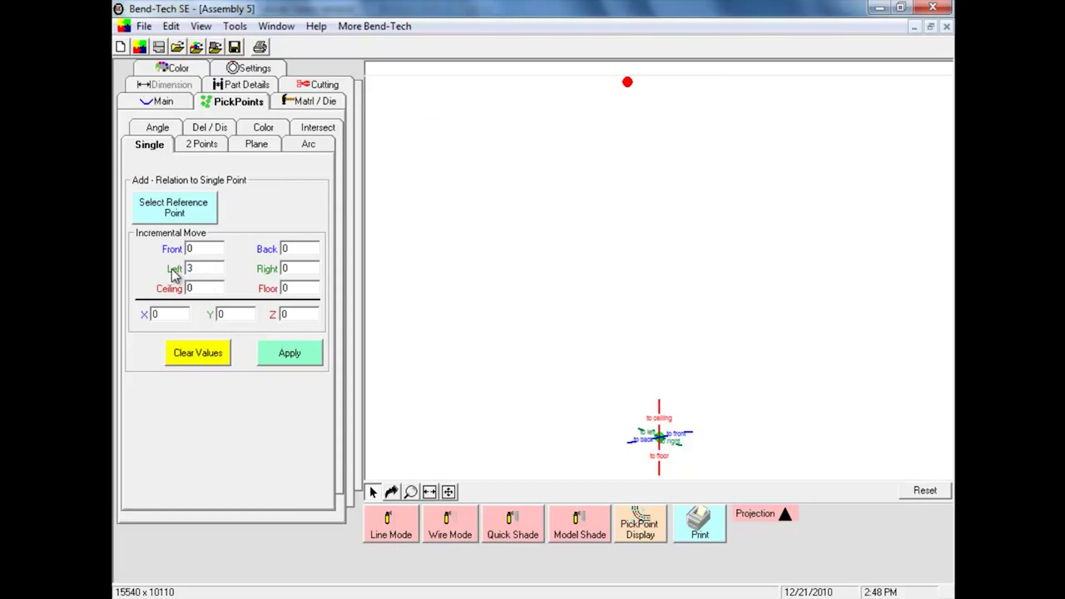
text(6)
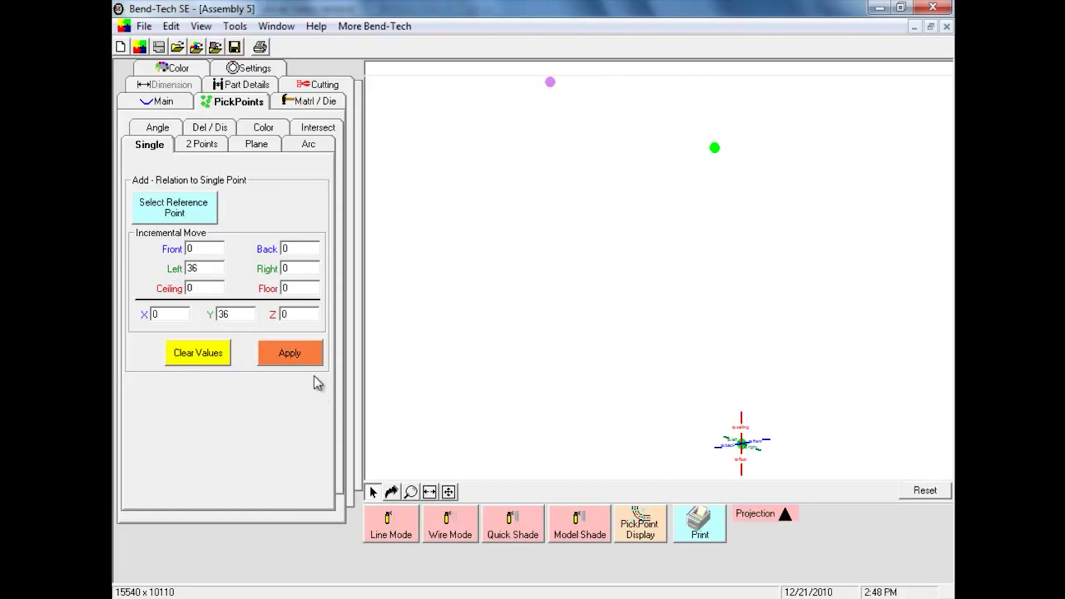
click(305, 359)
click(212, 357)
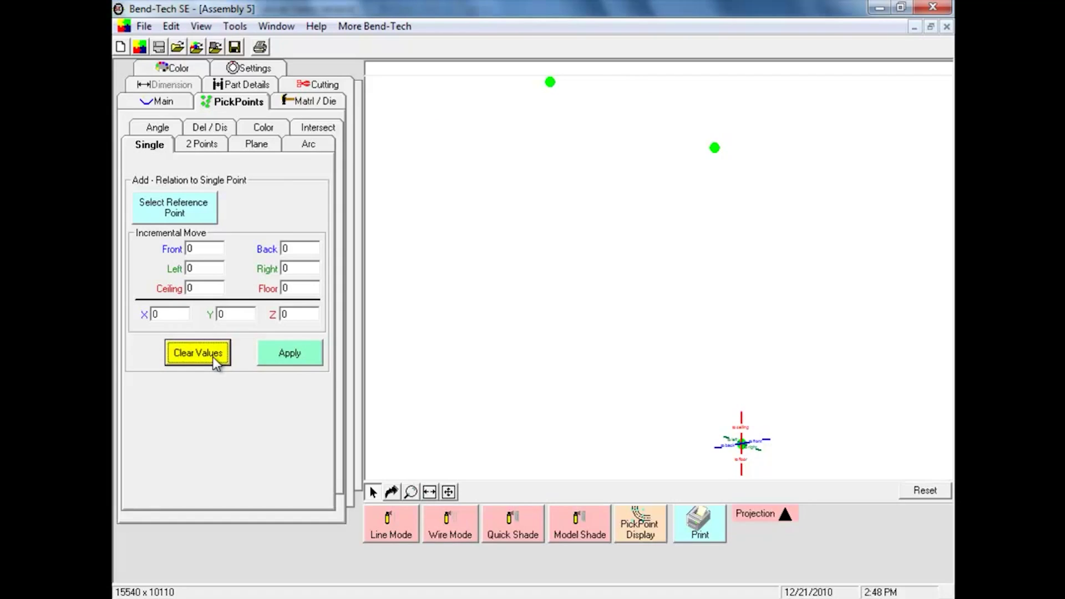
Add a pick point 48 to the left of the origin
click(742, 447)
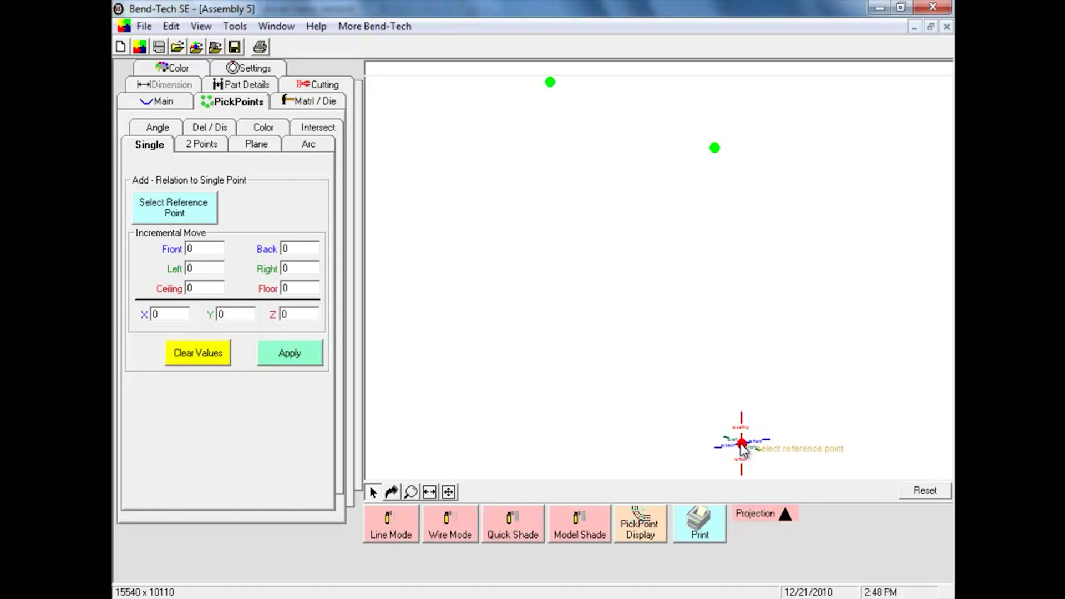
click(205, 268)
text(48)
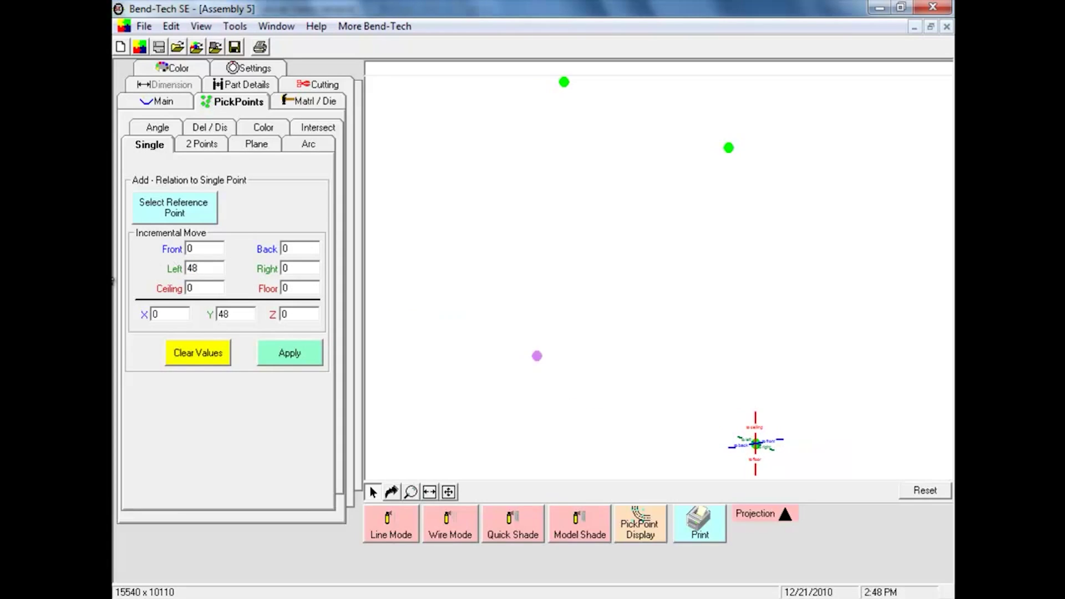
click(277, 353)
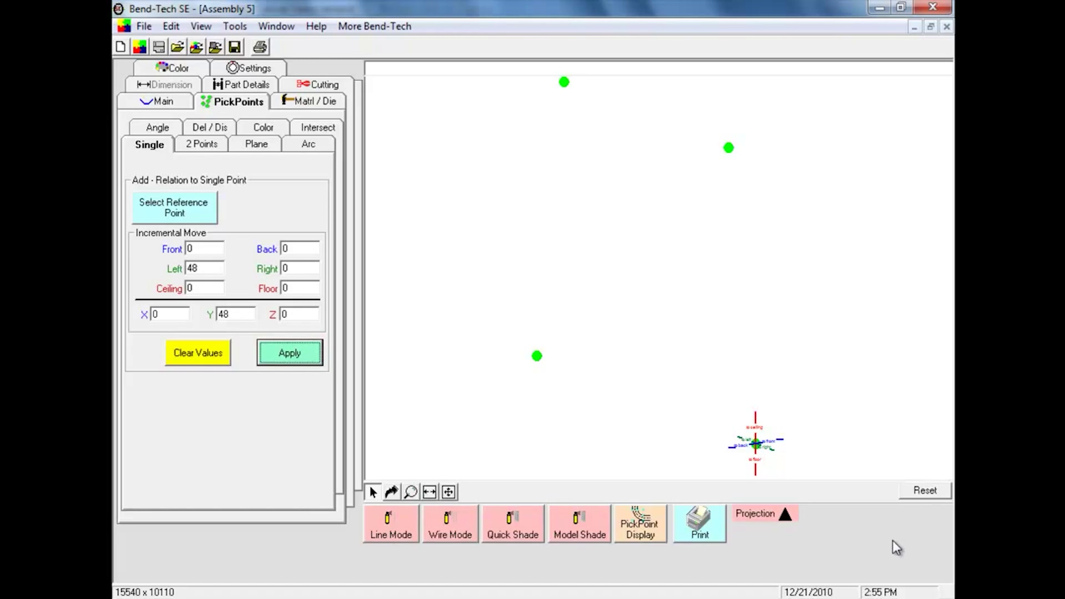
Set up a new bent part with 1.75 DOM material, the 4.0 die and 2 bends
click(164, 101)
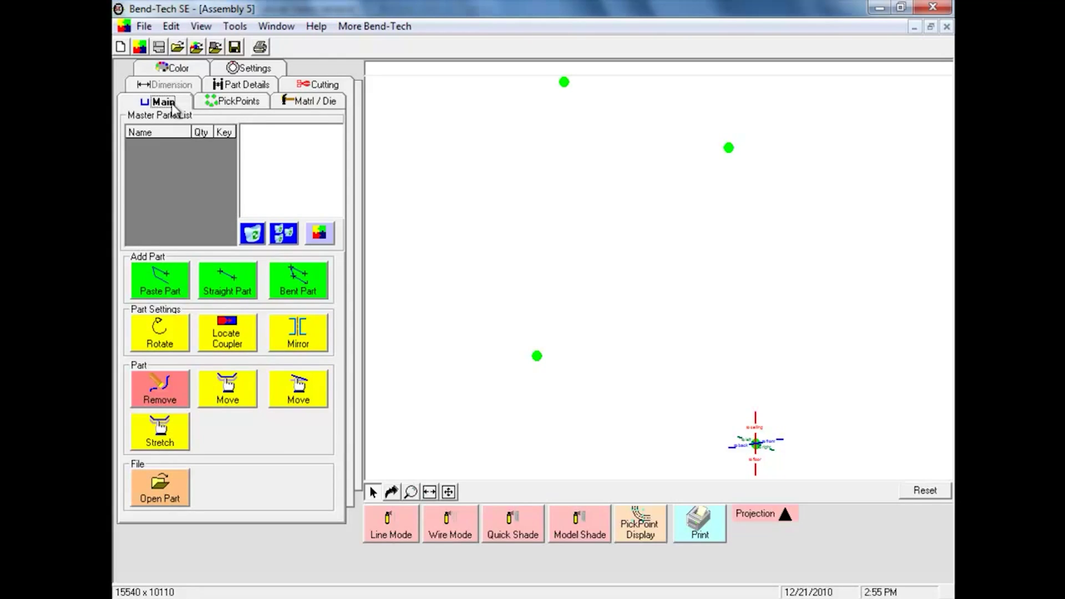
click(304, 287)
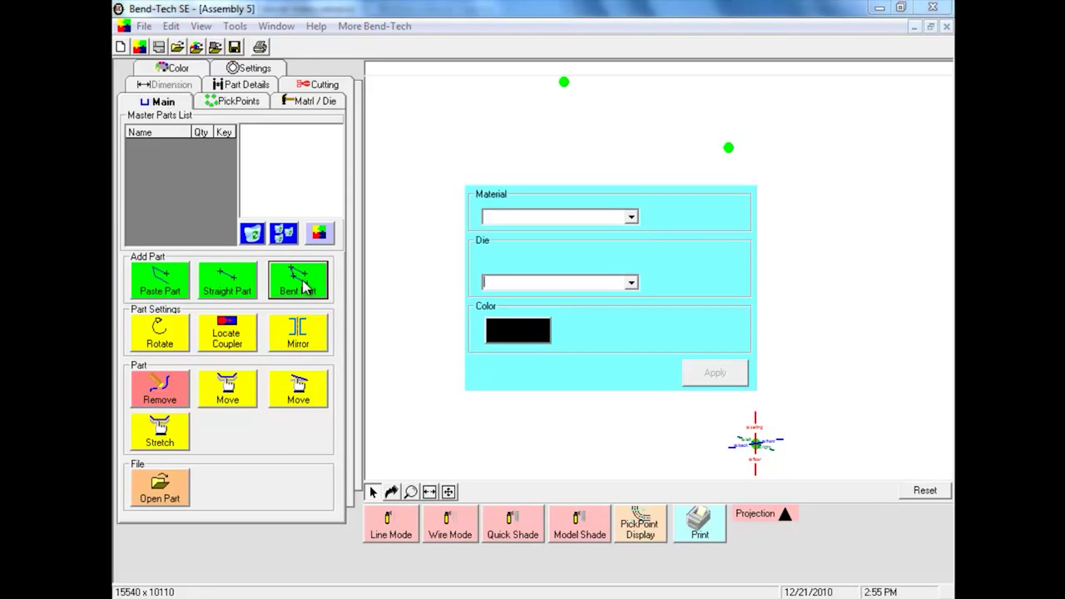
click(632, 217)
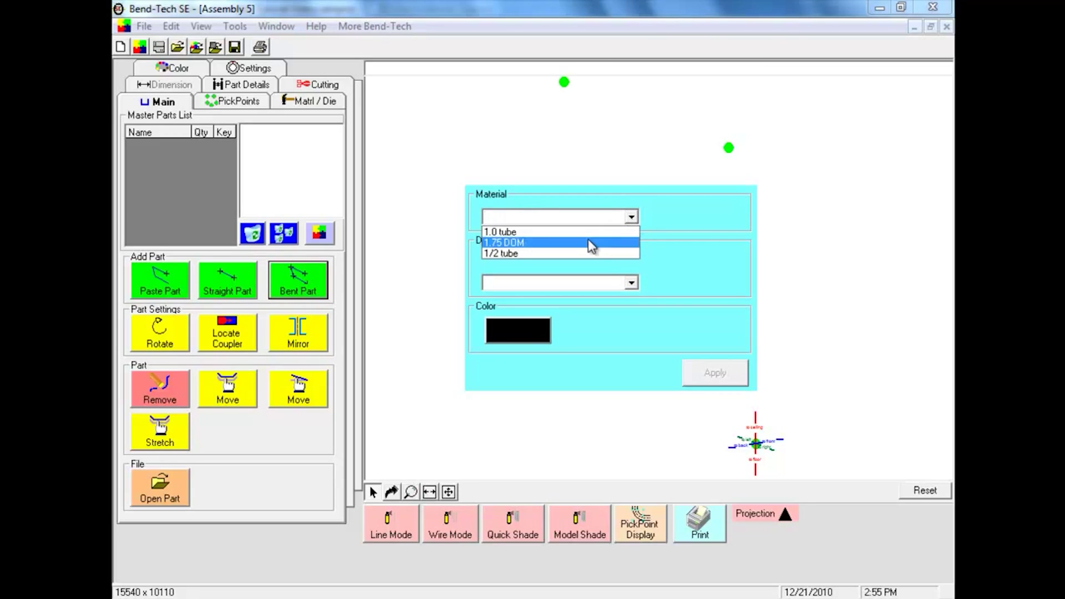
click(588, 243)
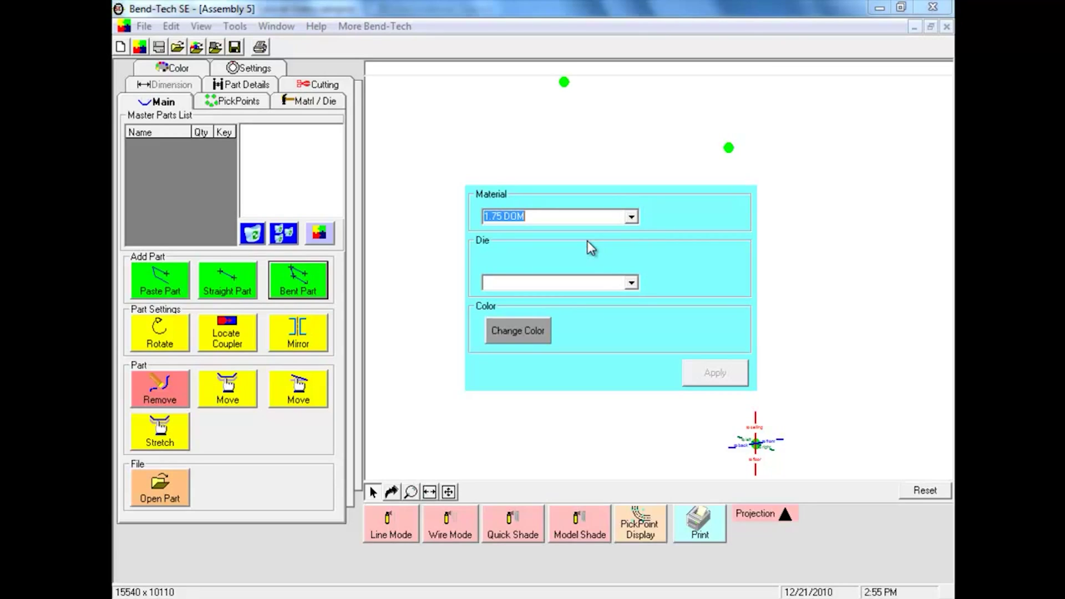
click(521, 282)
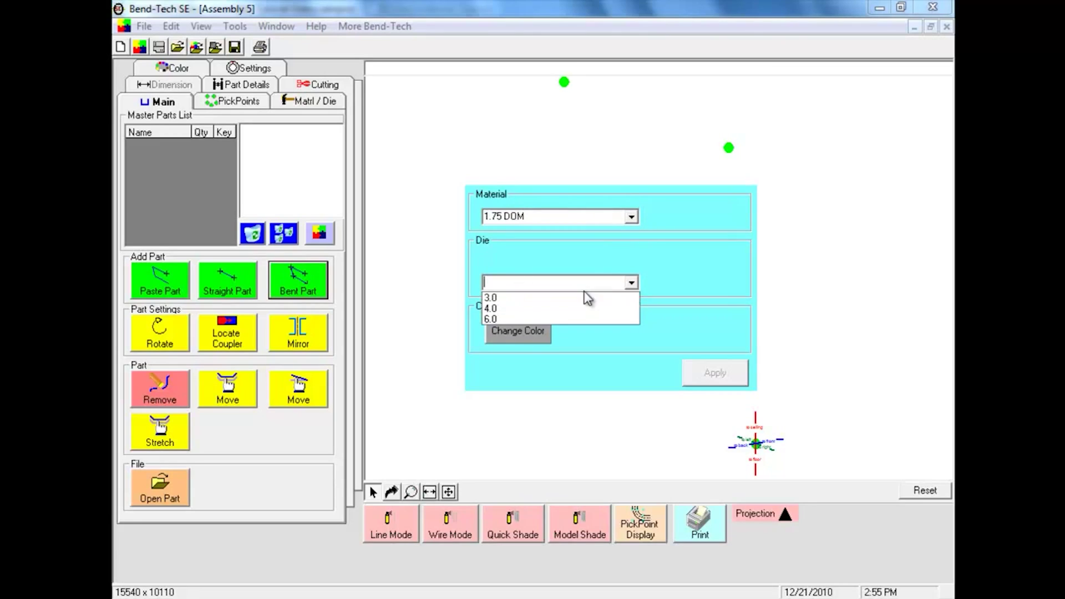
click(542, 310)
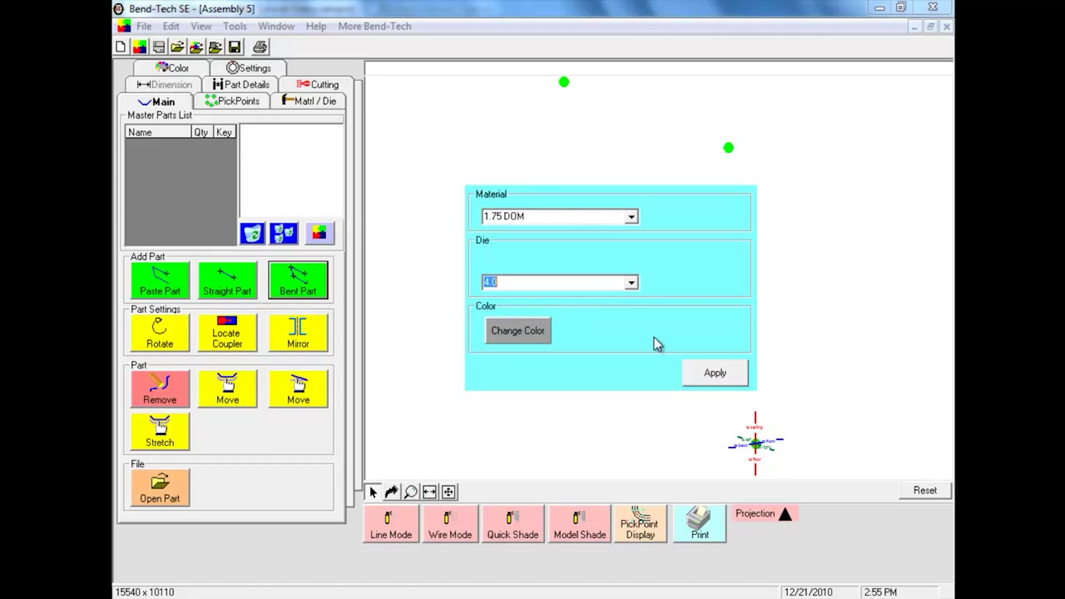
click(705, 372)
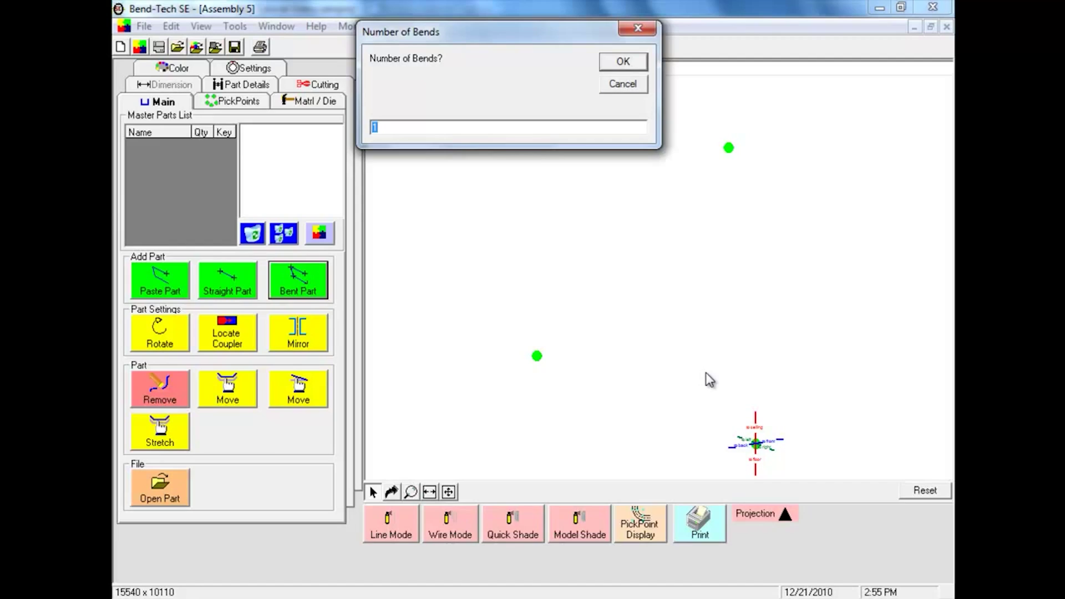
text(2)
click(623, 62)
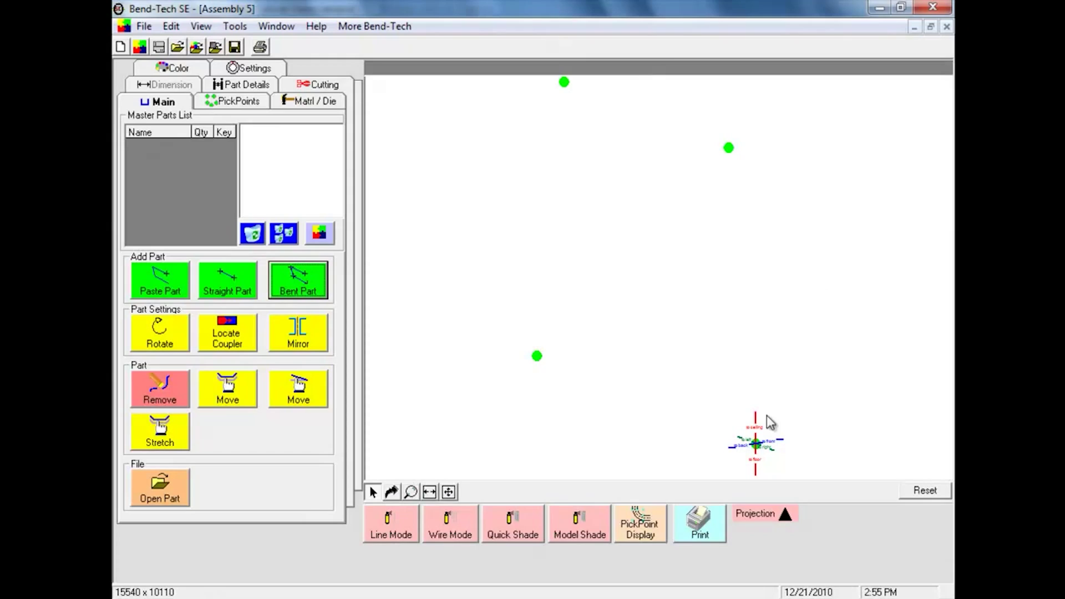
Run the bent part from the origin through the two upper points to the floor-level point on the left, accepting the default part name
click(753, 444)
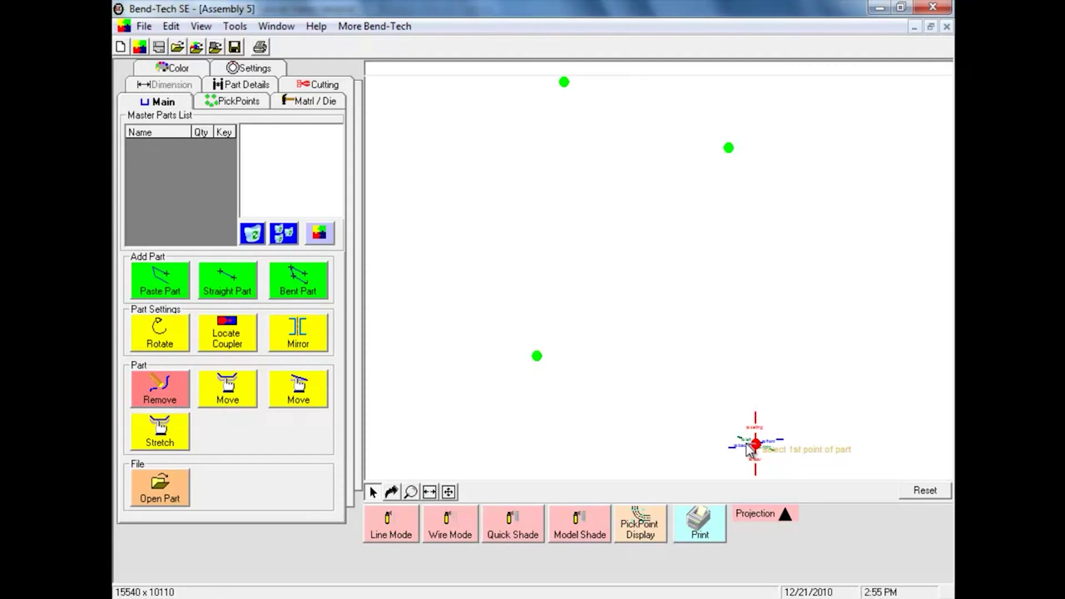
click(729, 148)
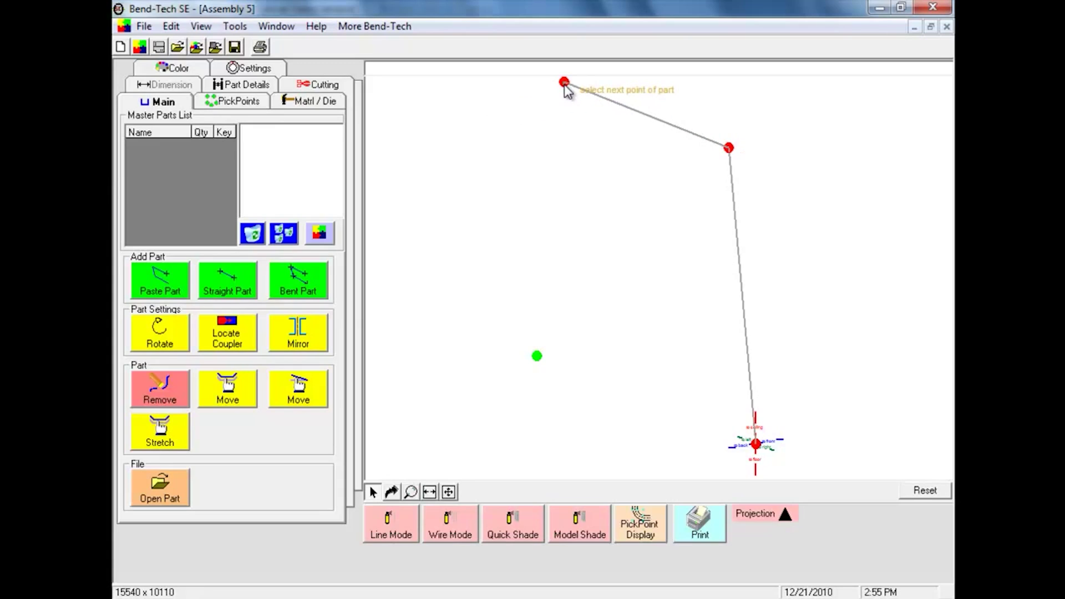
click(564, 83)
click(537, 358)
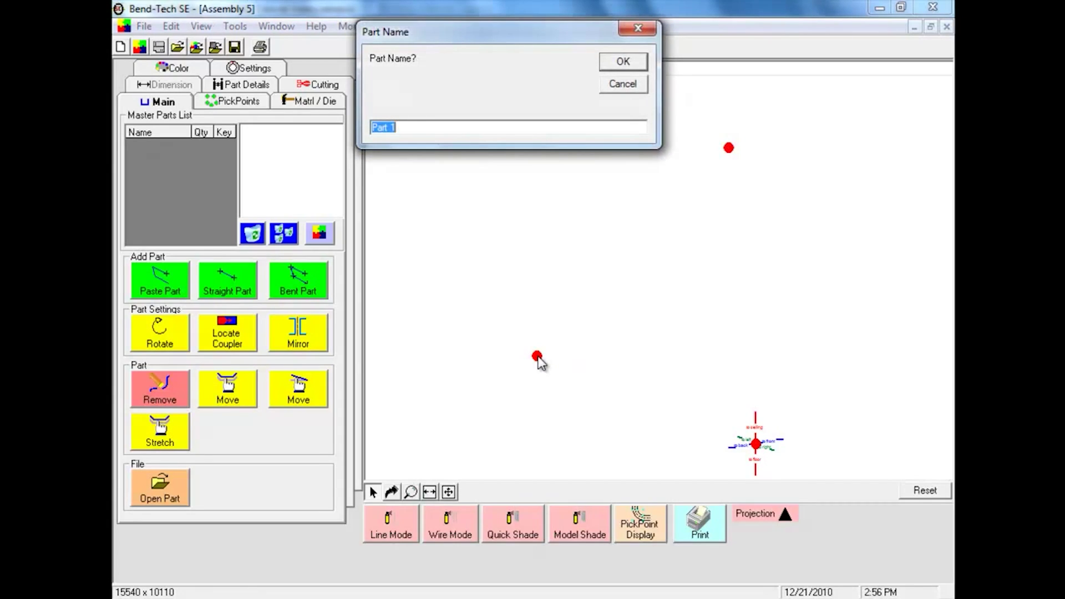
click(617, 63)
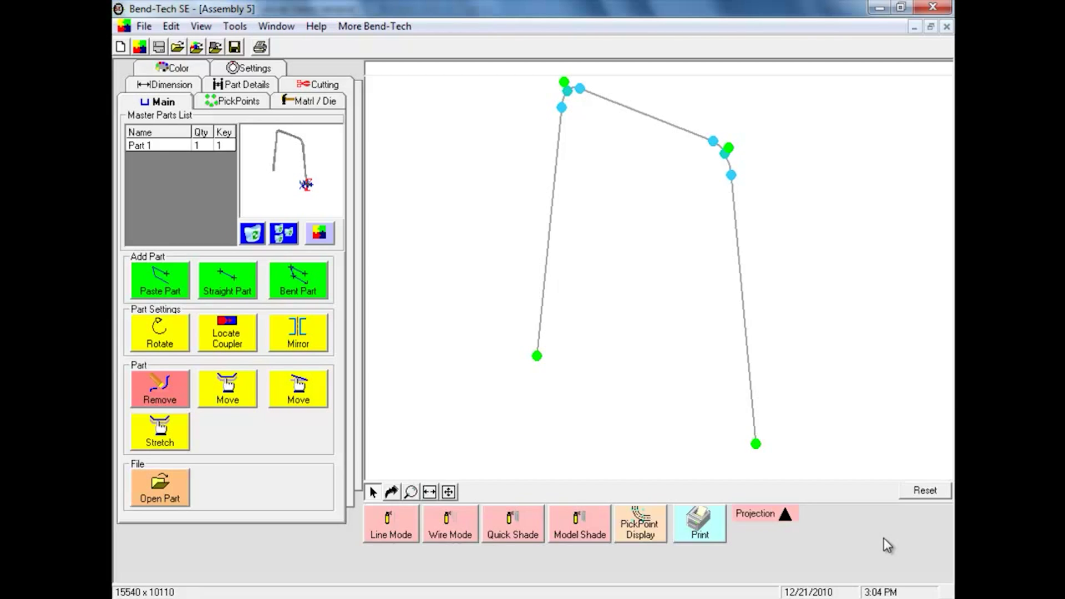
Add a pick point 72 to the front of the origin, clear the offset values and return to the main part tools
click(244, 99)
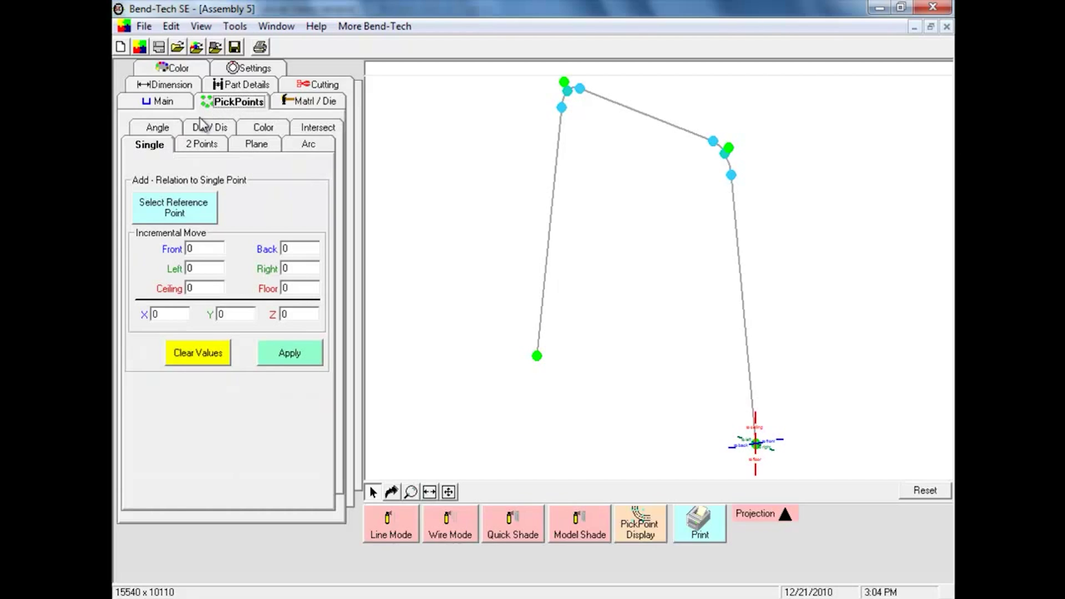
click(188, 202)
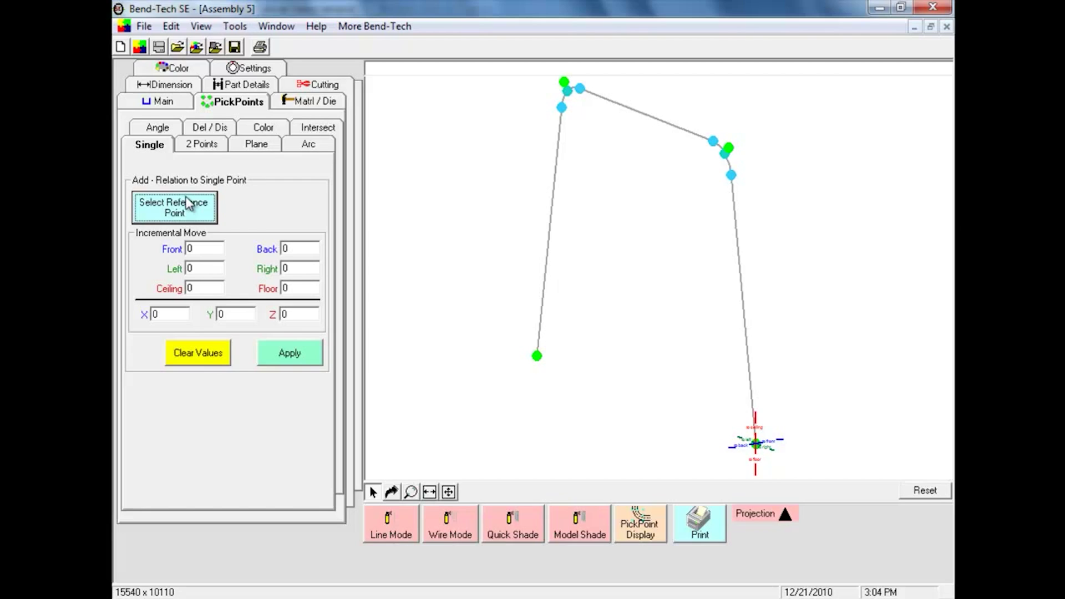
click(755, 442)
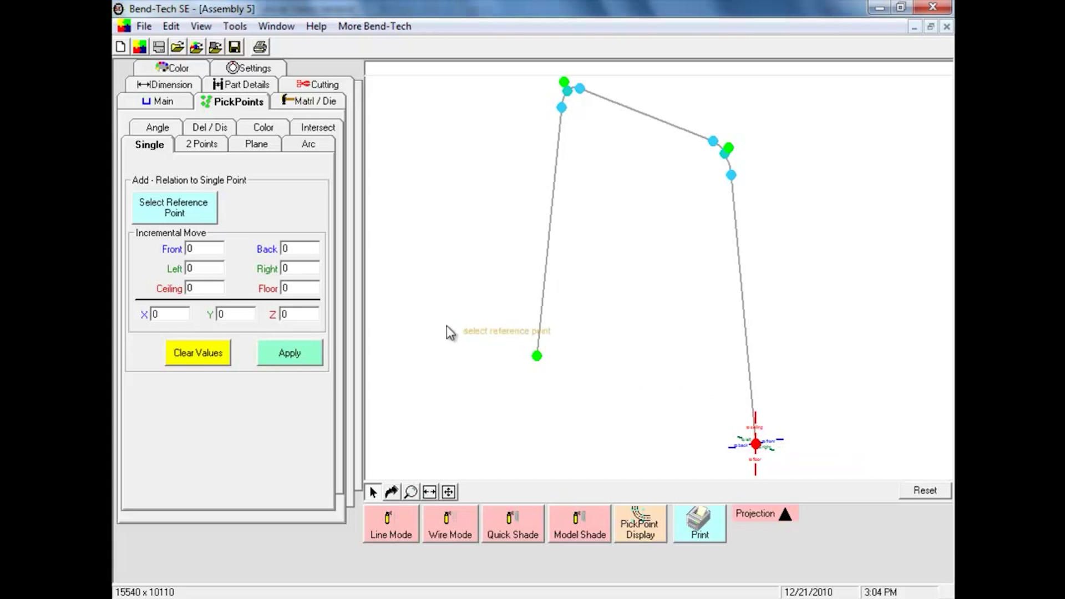
click(203, 250)
text(72)
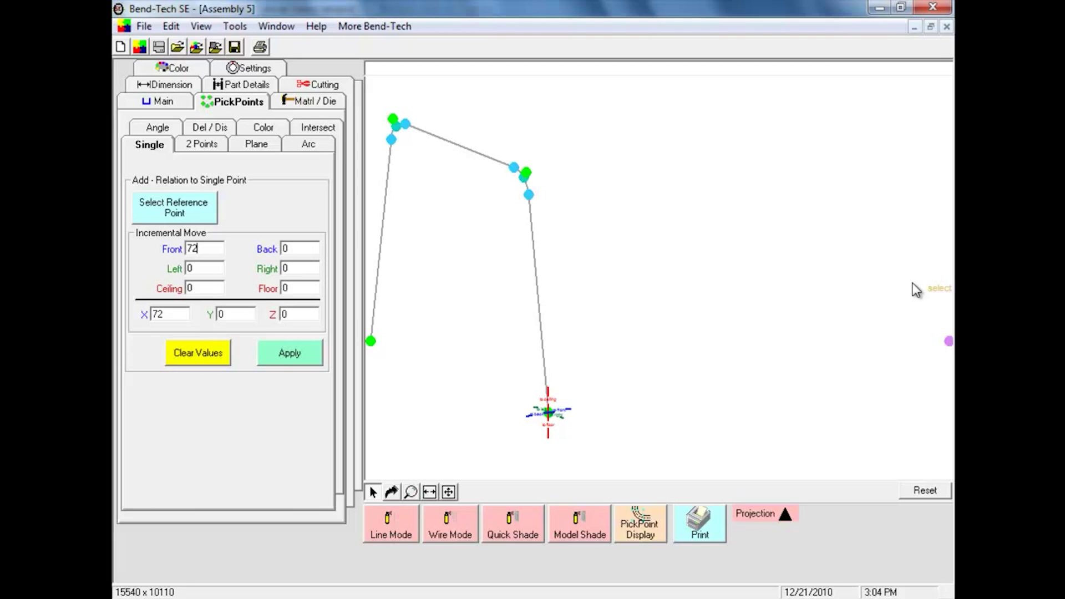
click(311, 354)
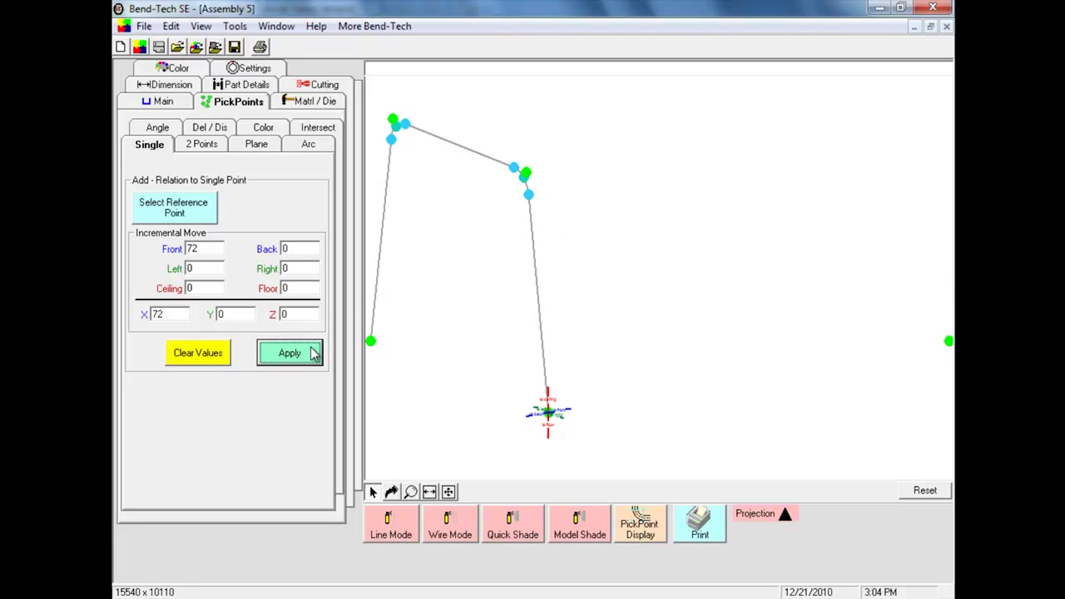
click(223, 354)
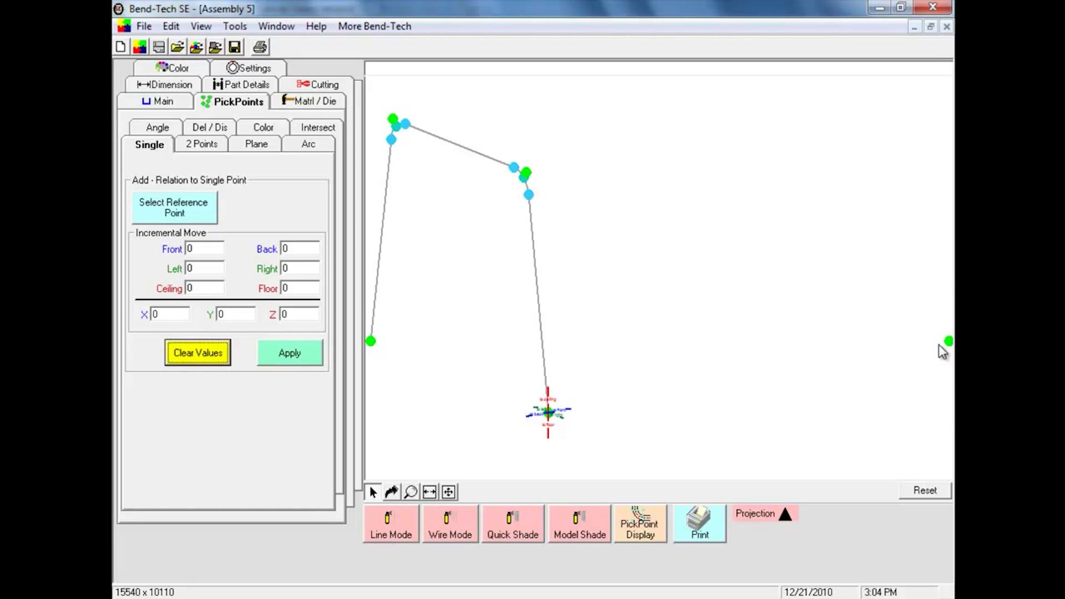
click(172, 103)
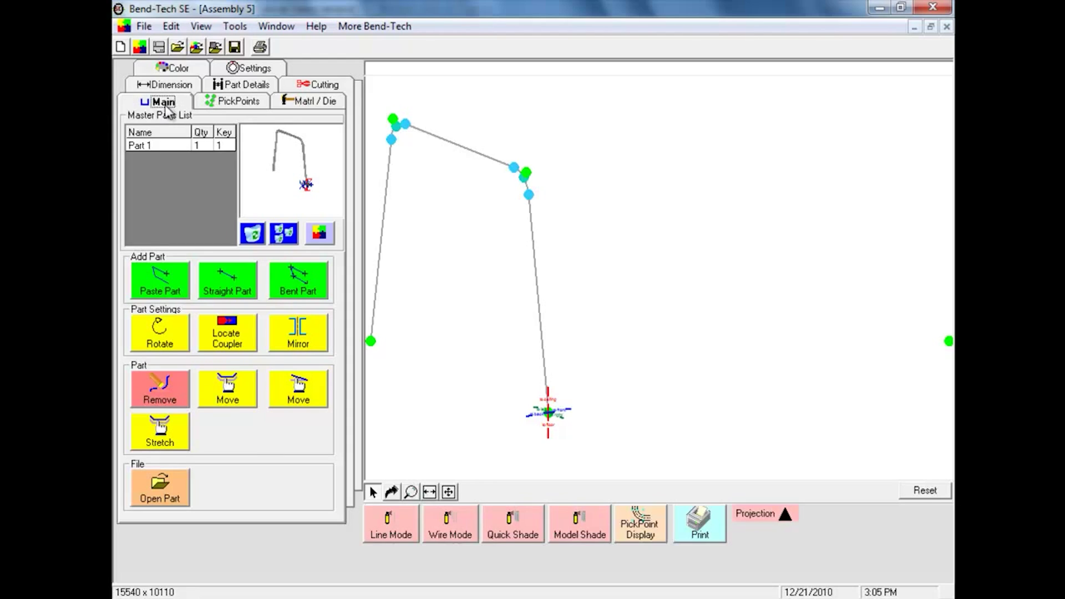
Paste a copy of Part 1 at the pick point 72 in front of the origin
click(155, 146)
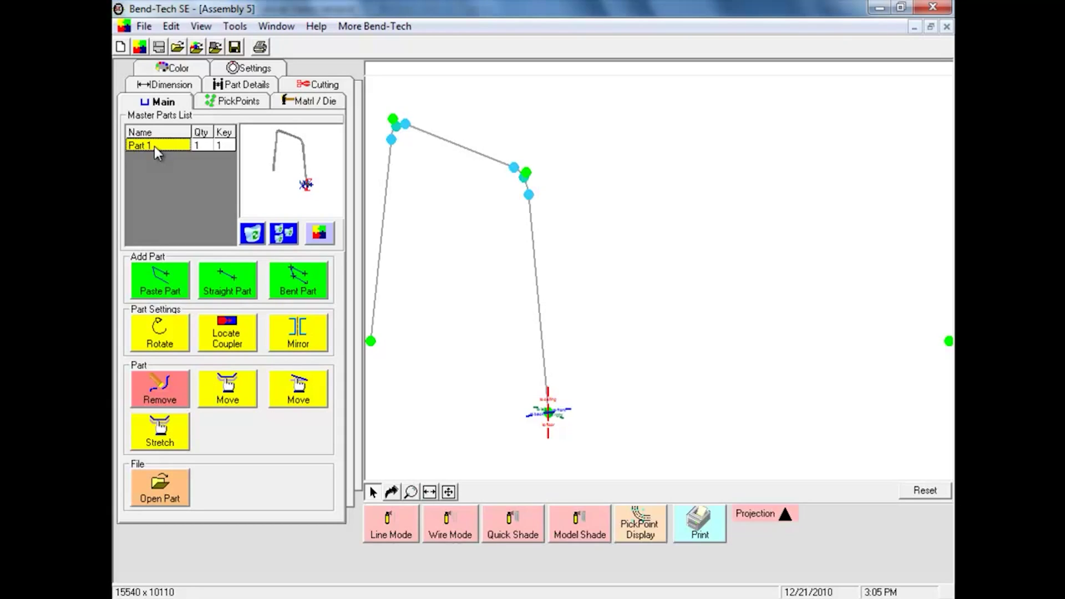
click(155, 293)
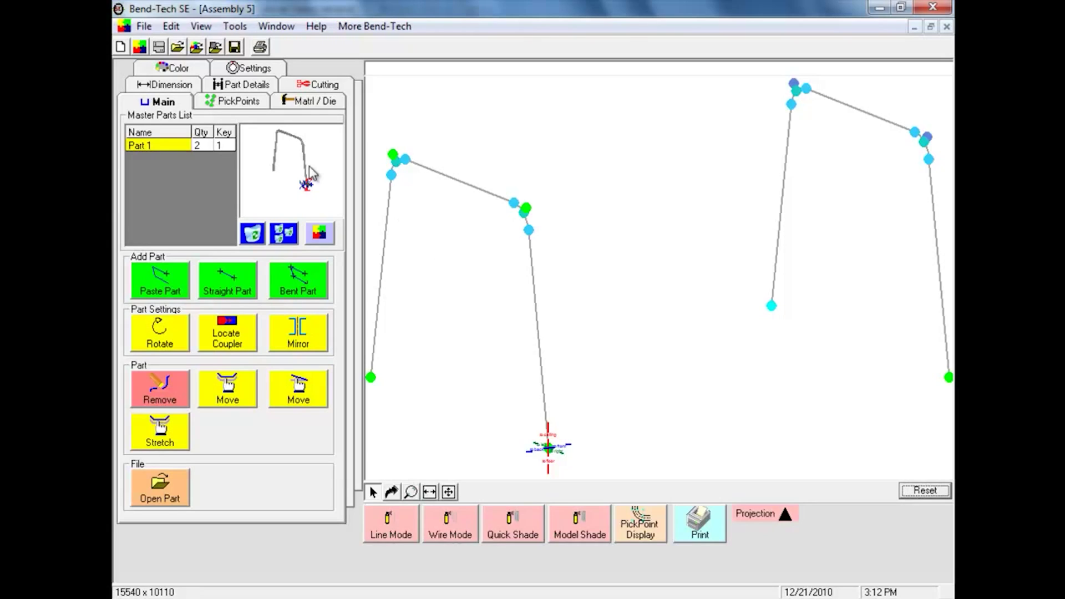
Add a pick point 36 to the front of the origin and clear the offset values
click(240, 102)
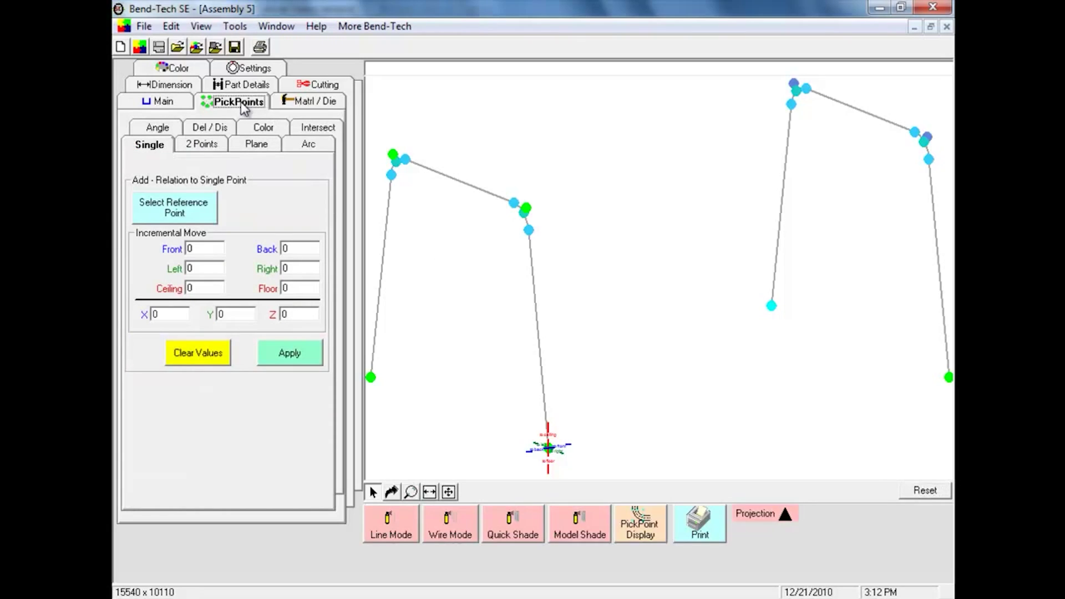
click(165, 205)
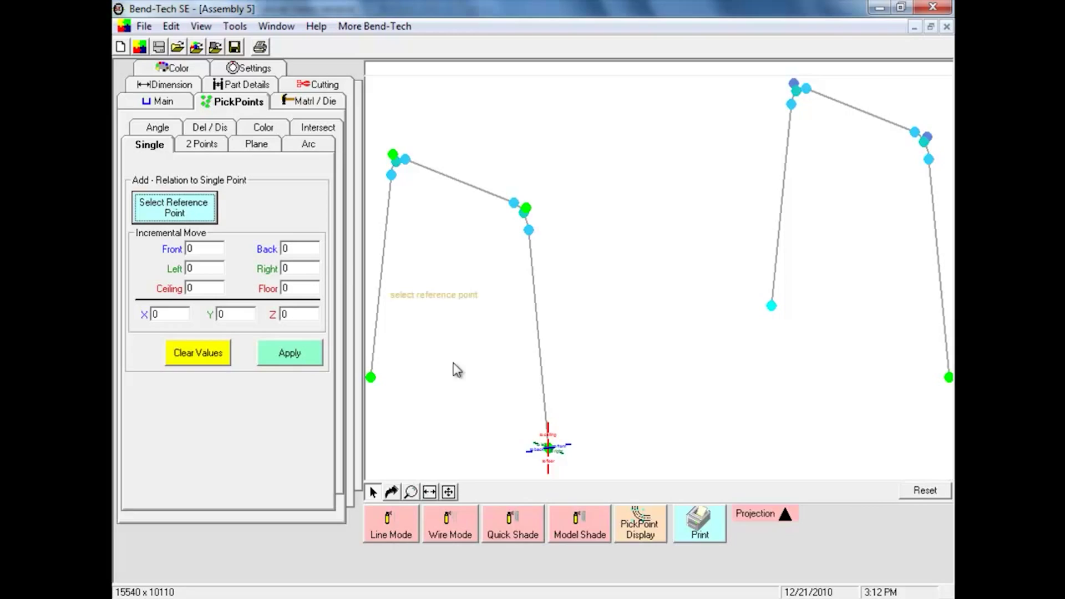
click(548, 446)
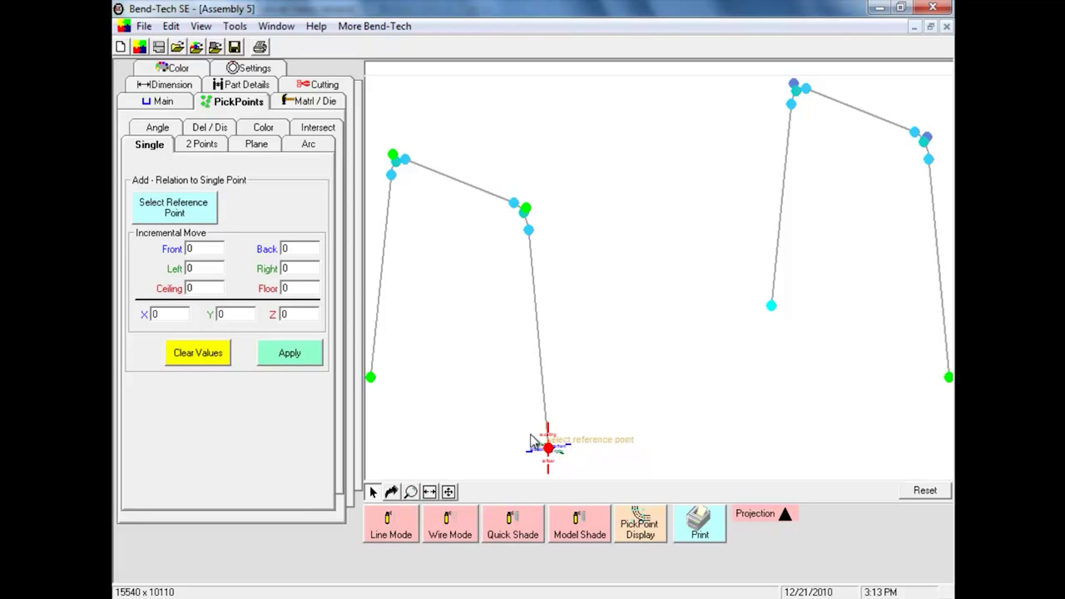
double_click(198, 249)
text(36)
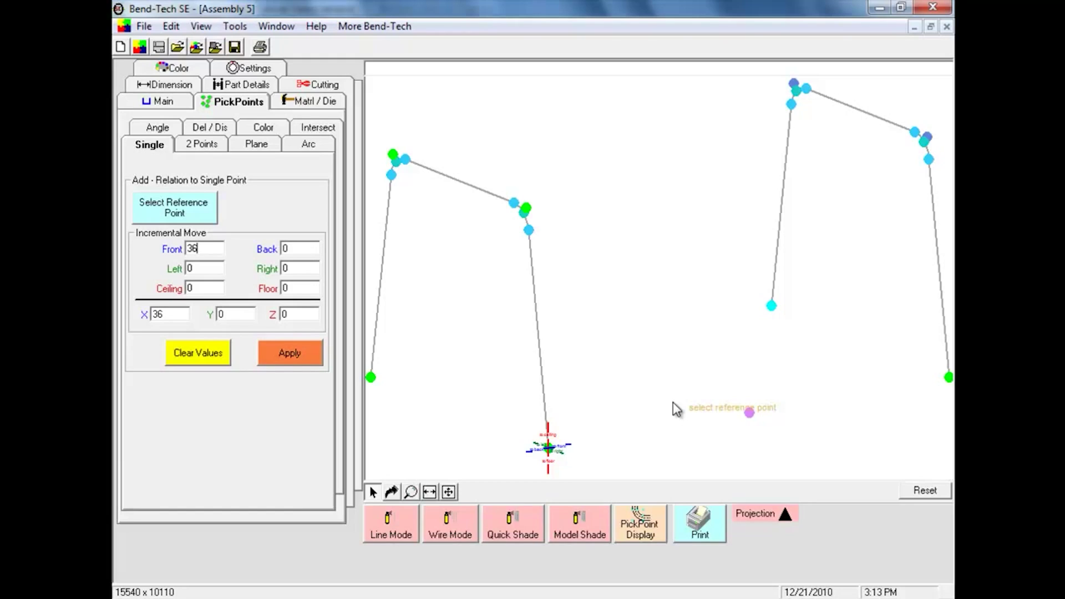
click(204, 355)
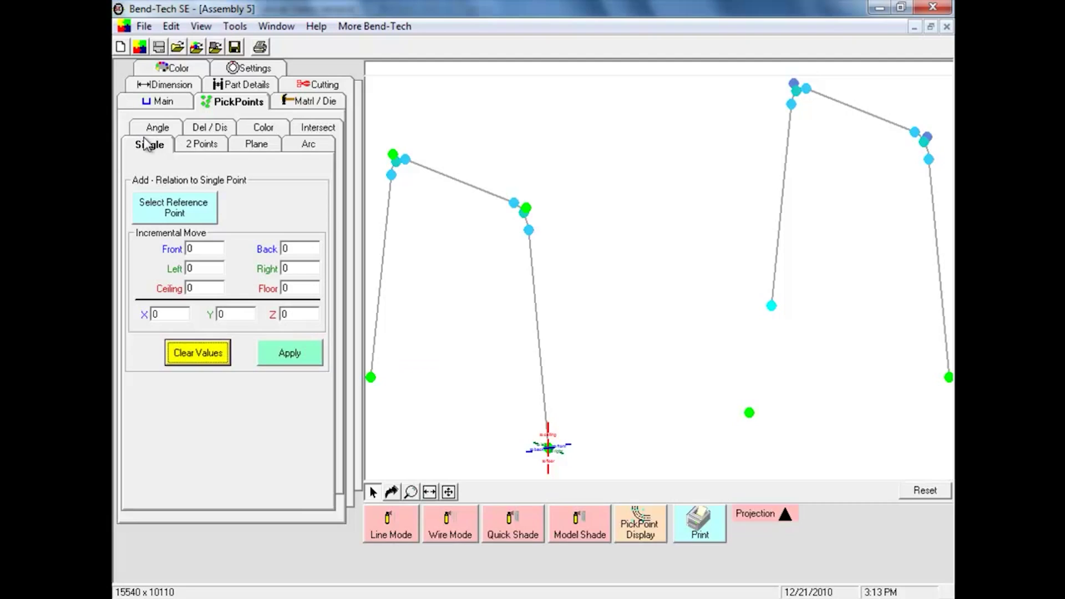
Paste another copy of Part 1 at the pick point 36 in front of the origin
click(173, 105)
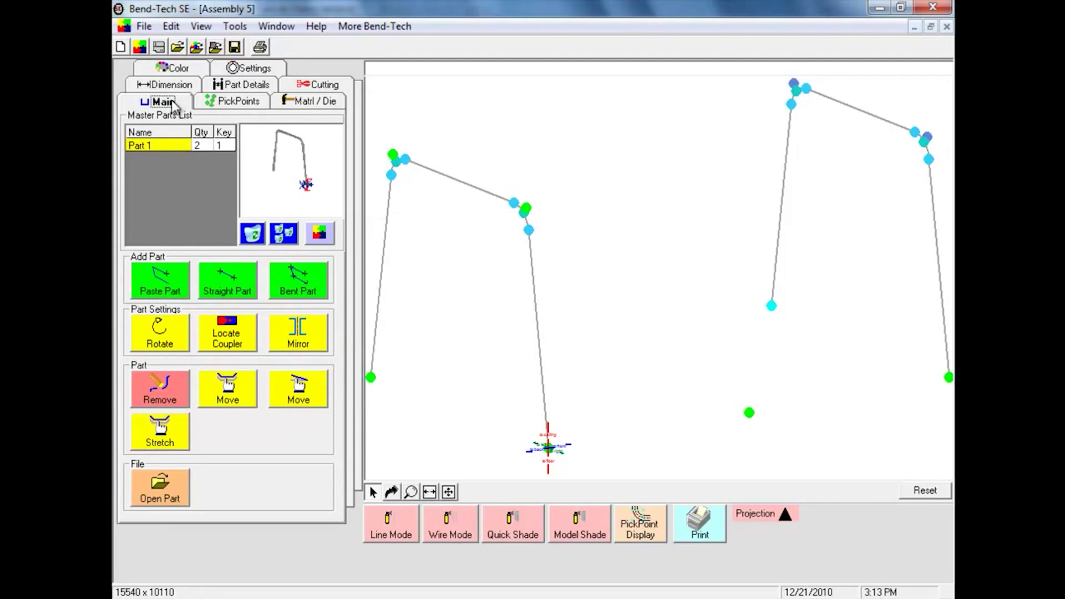
click(147, 145)
click(154, 292)
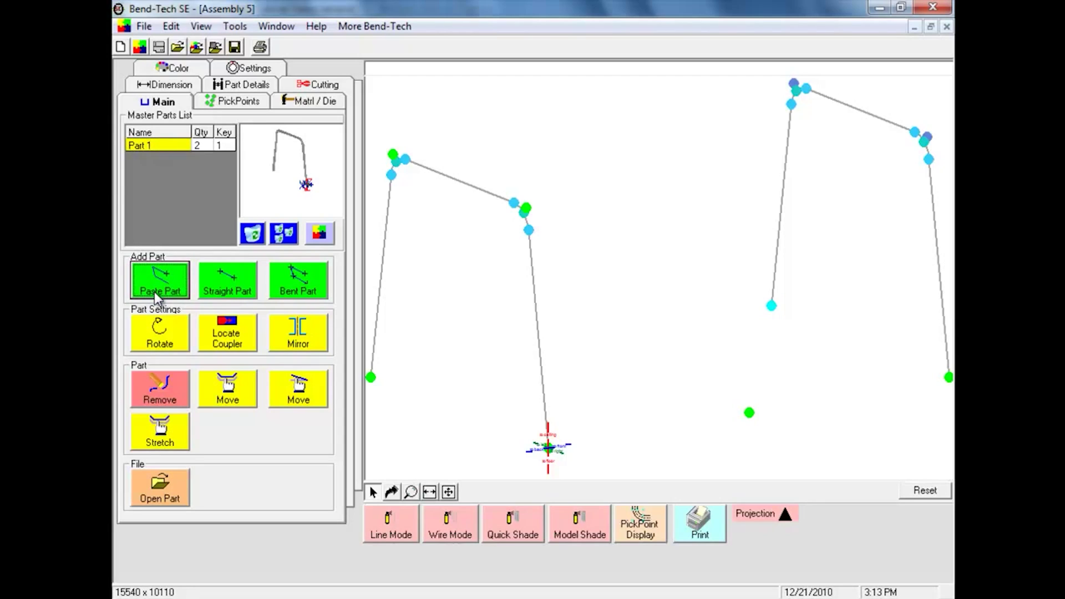
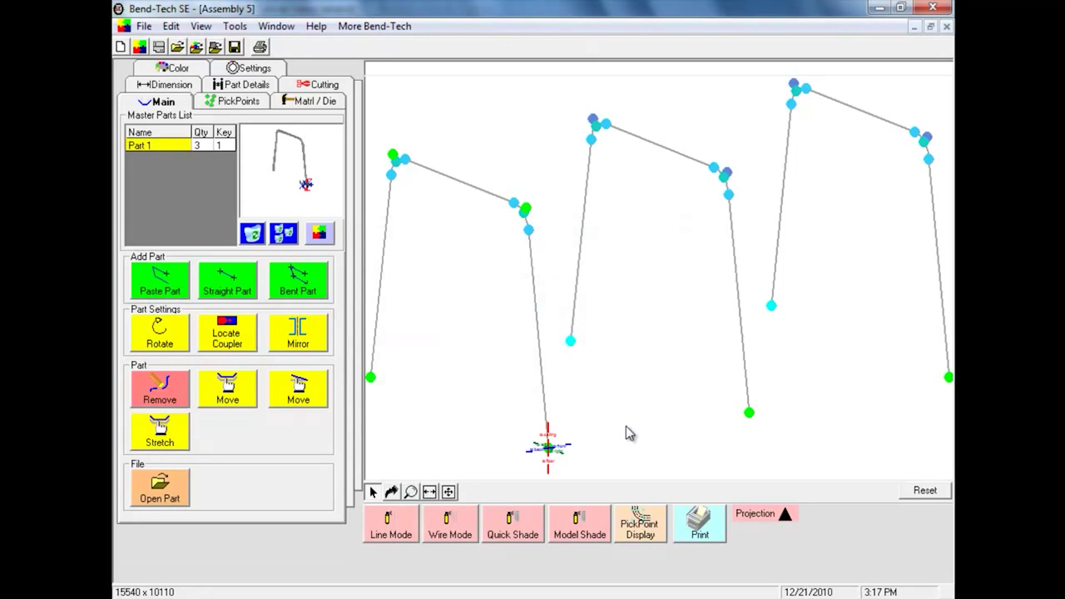
Add a two-point pick point on the middle hoop's right leg, 7 from the bend tangent point toward the floor end
click(238, 104)
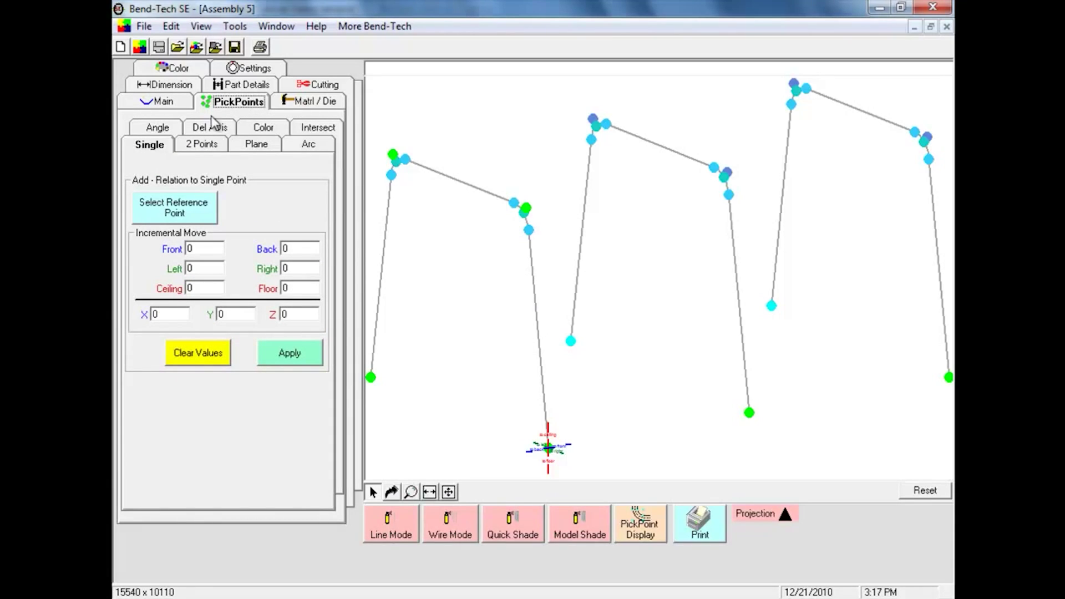
click(198, 145)
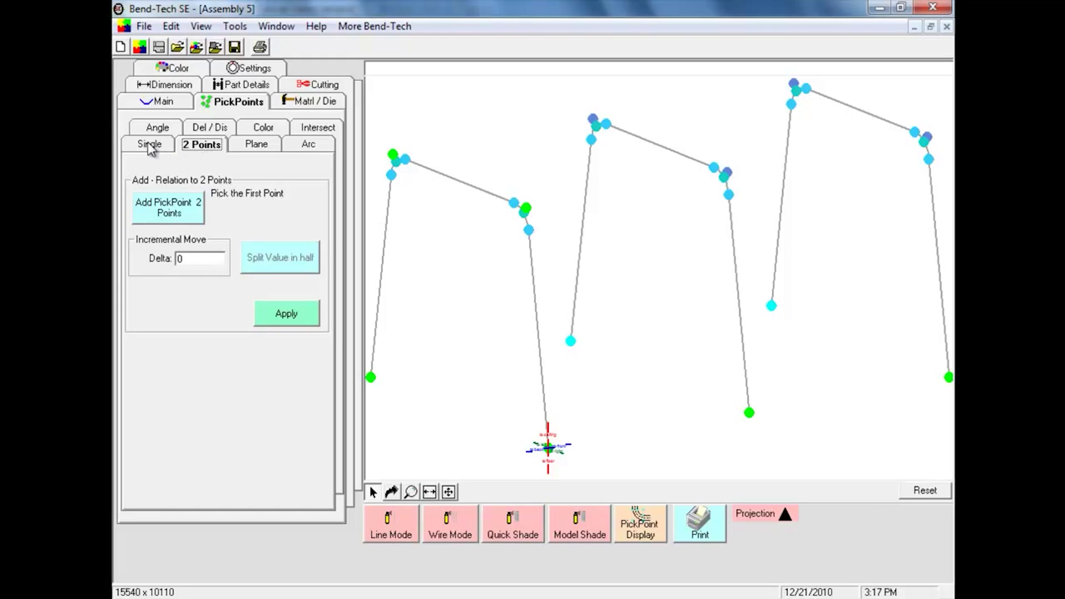
click(168, 215)
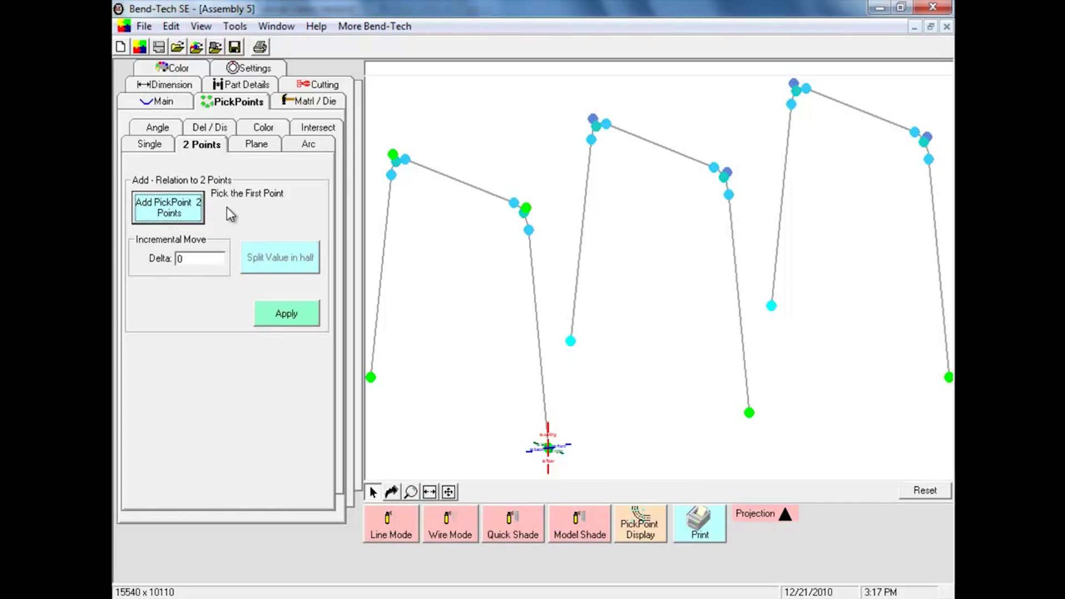
click(729, 196)
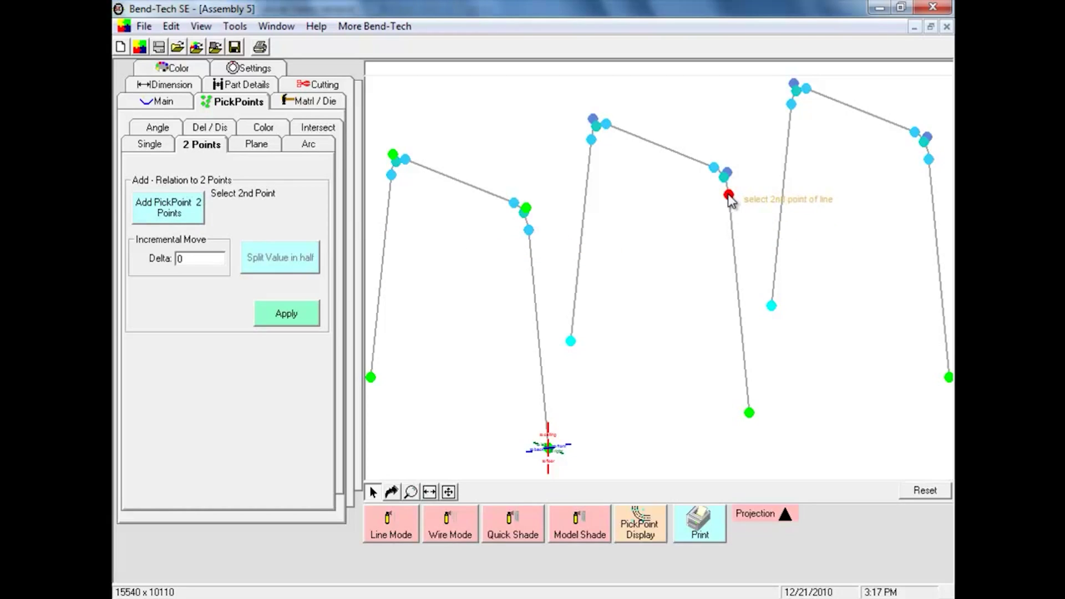
click(749, 414)
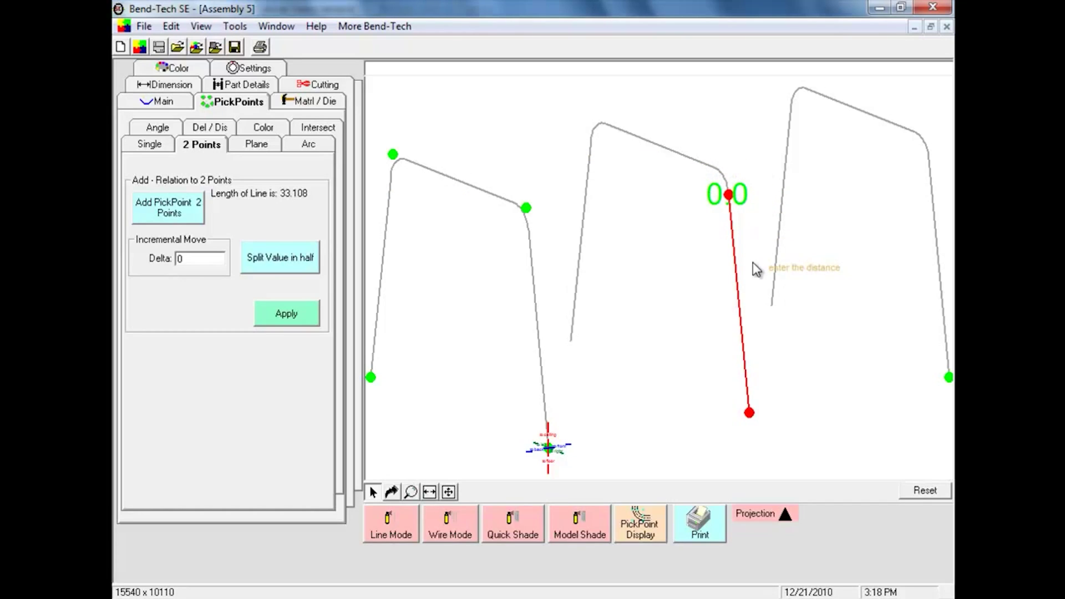
click(161, 261)
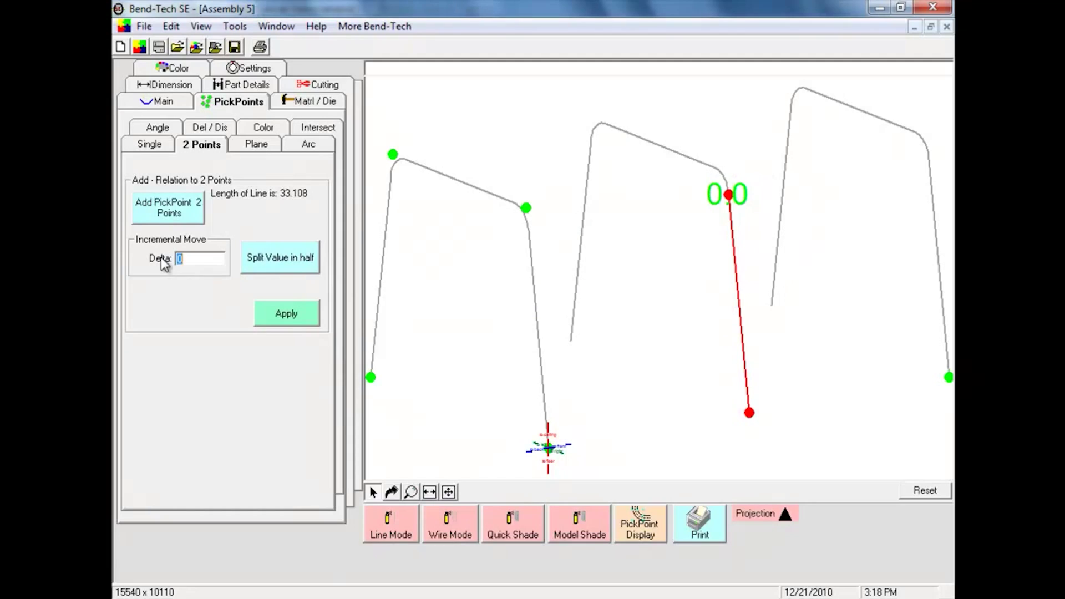
text(7)
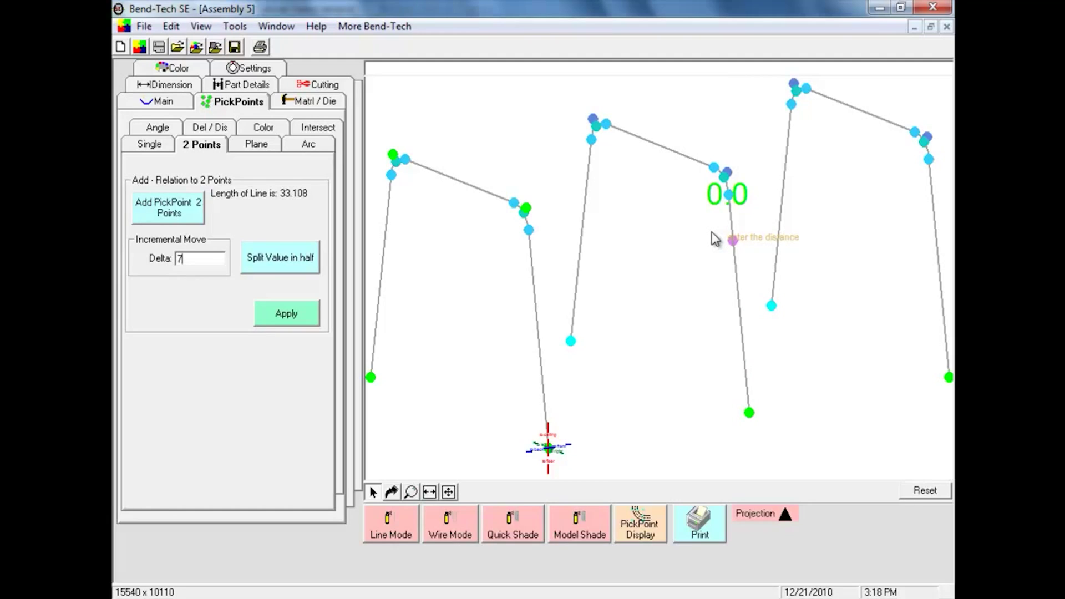
click(288, 314)
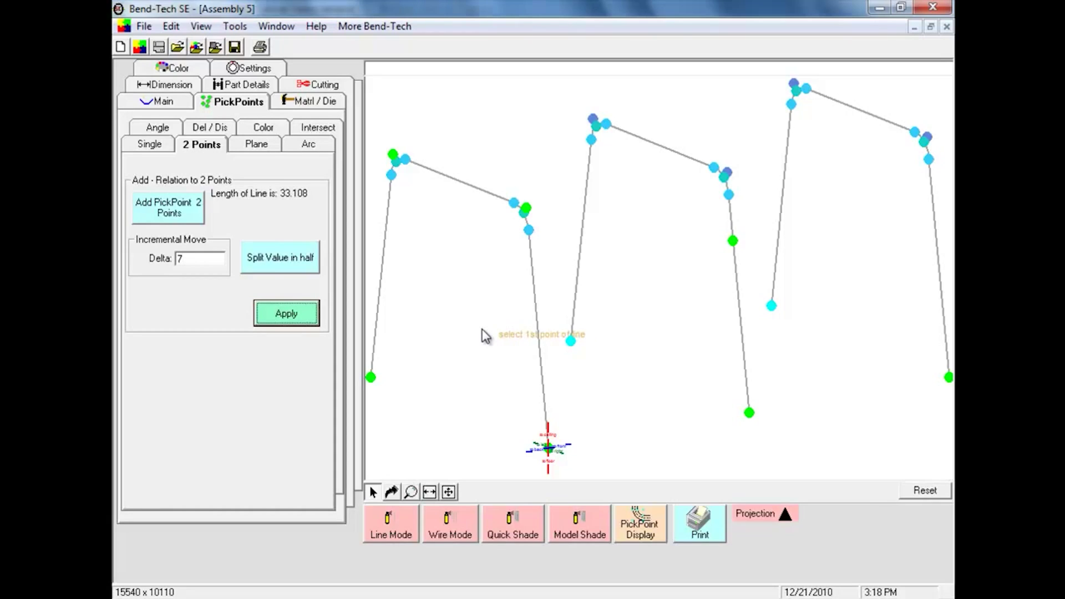
Add a matching two-point pick point on the middle hoop's left leg, 7 below its bend tangent point
click(190, 204)
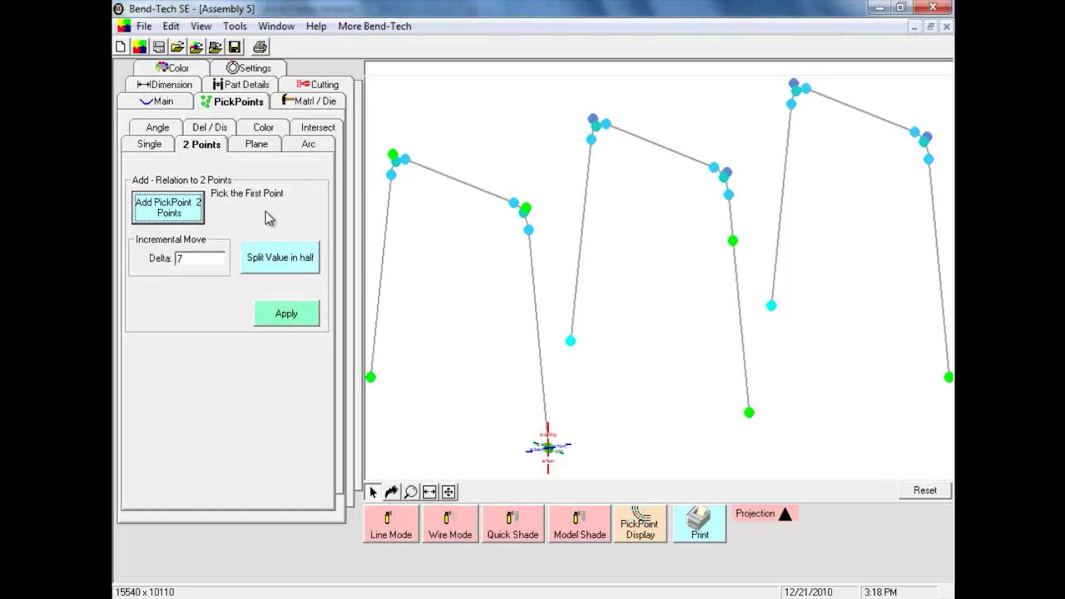
click(590, 141)
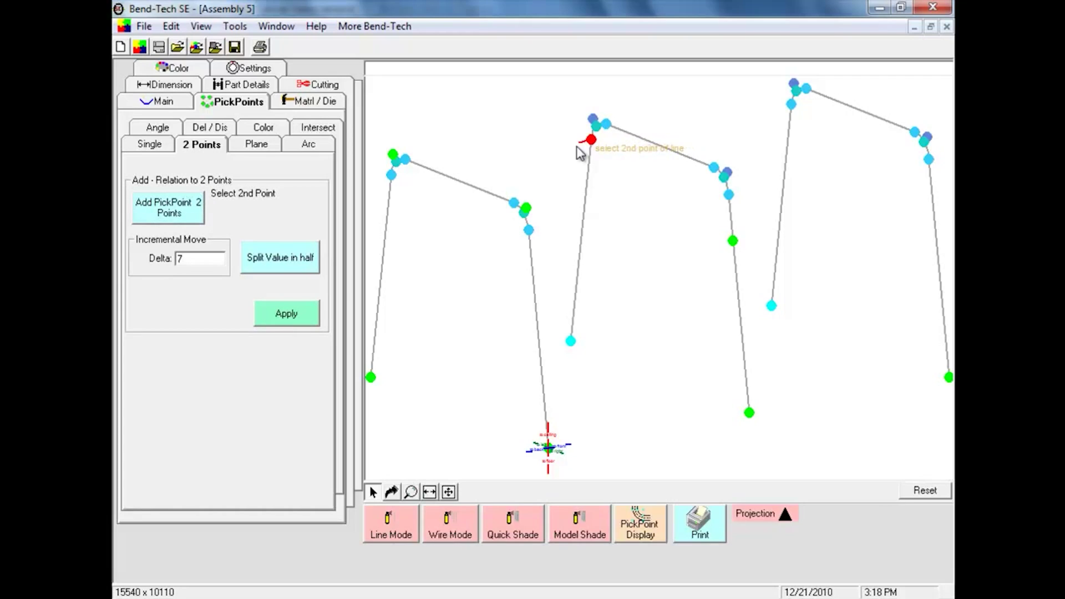
click(571, 341)
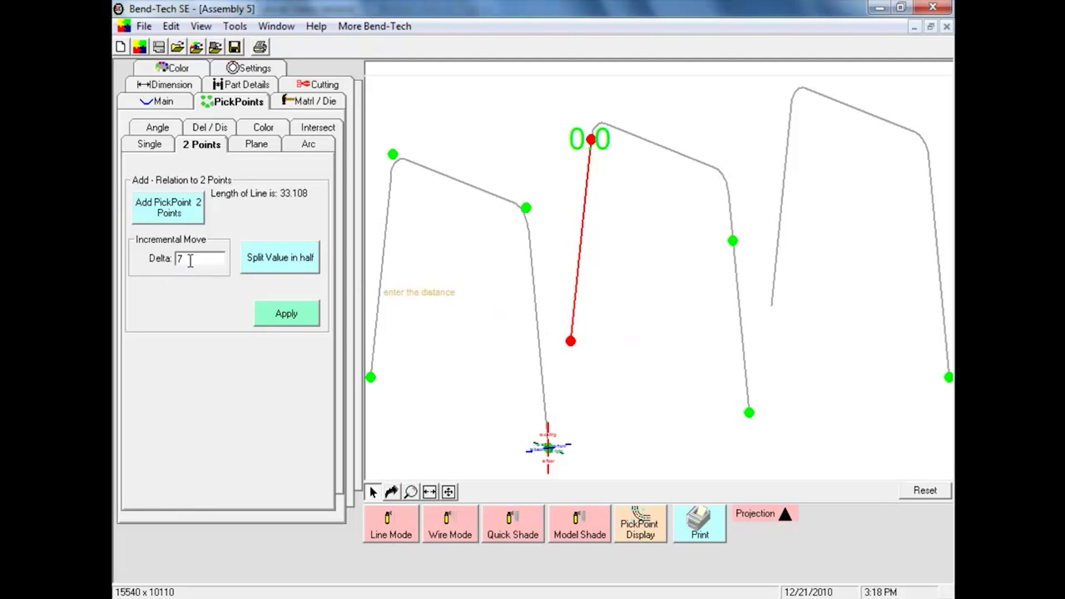
click(283, 318)
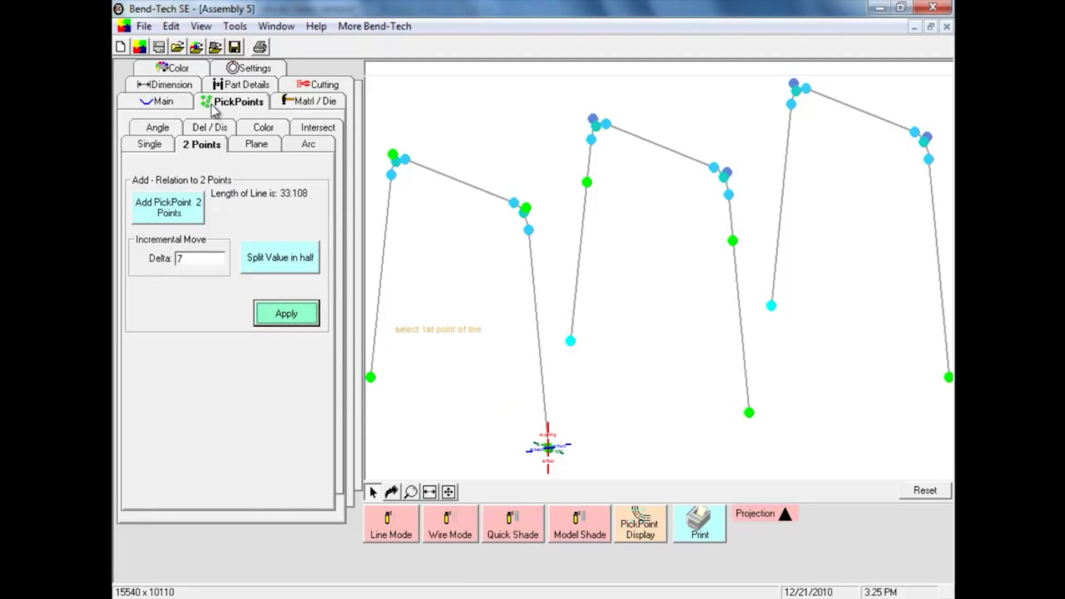
Shorten the middle hoop's right leg by moving its floor end up to the new pick point on that leg
click(168, 102)
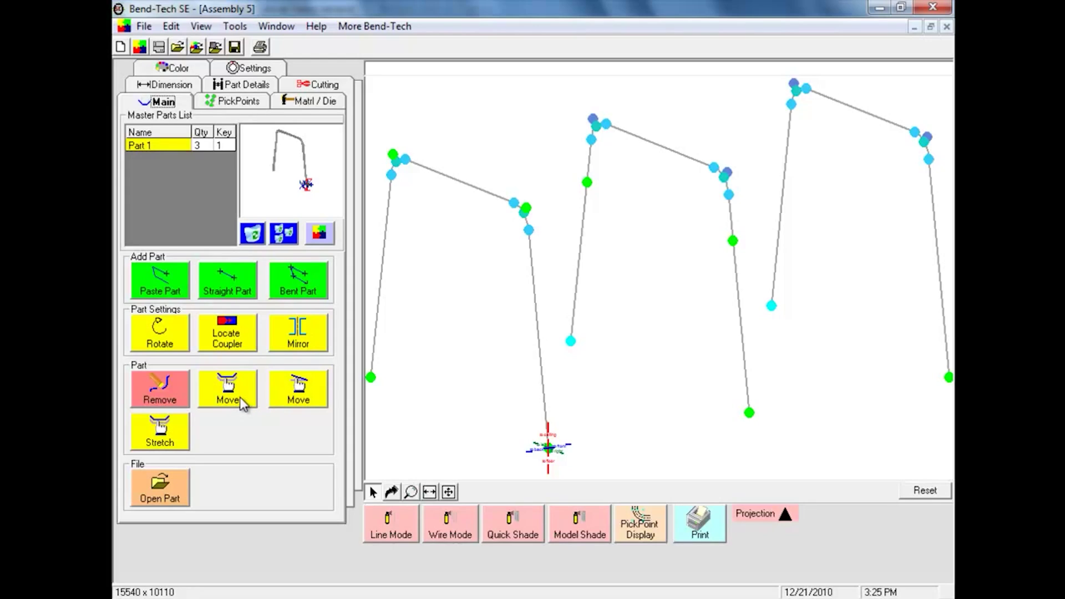
click(288, 398)
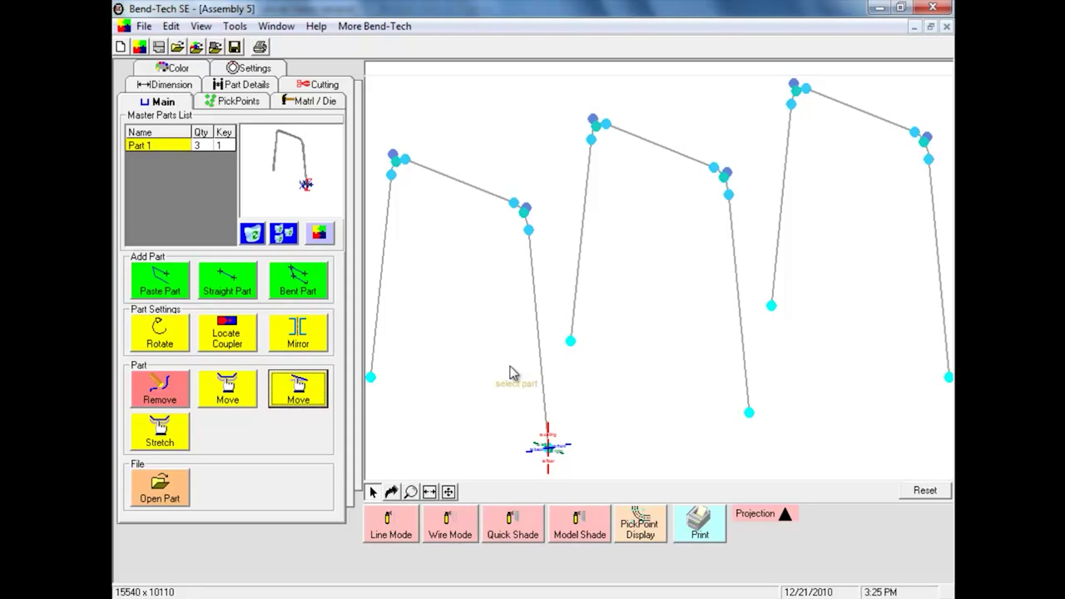
click(592, 120)
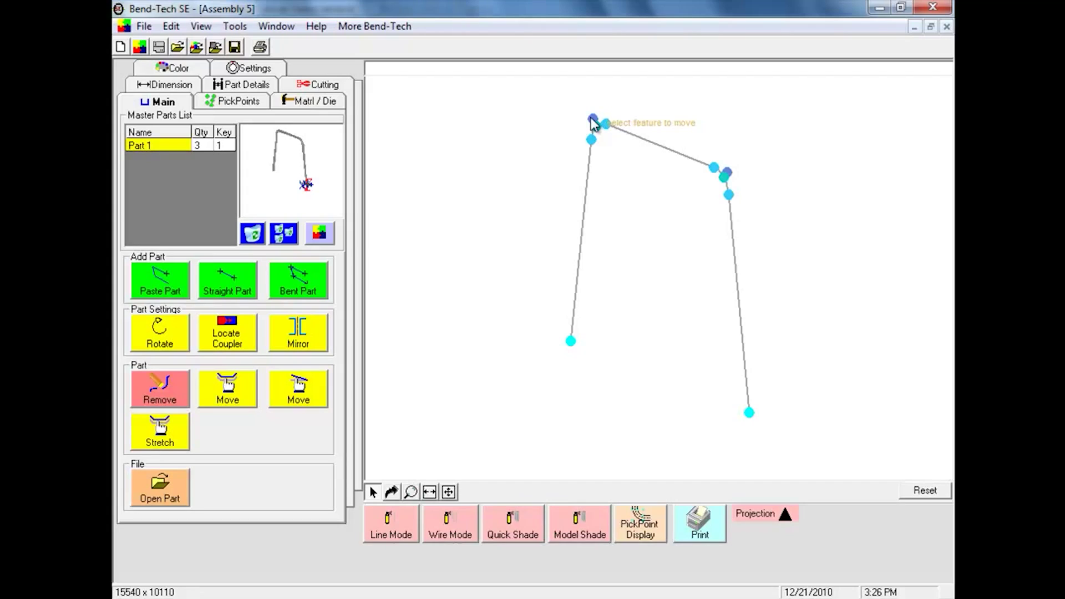
click(748, 414)
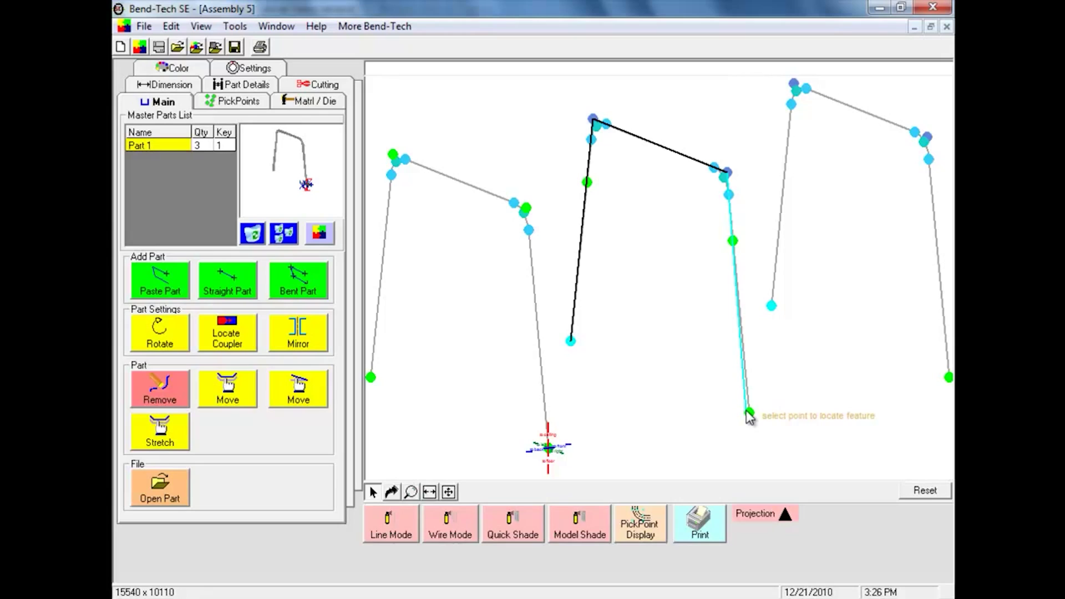
click(733, 242)
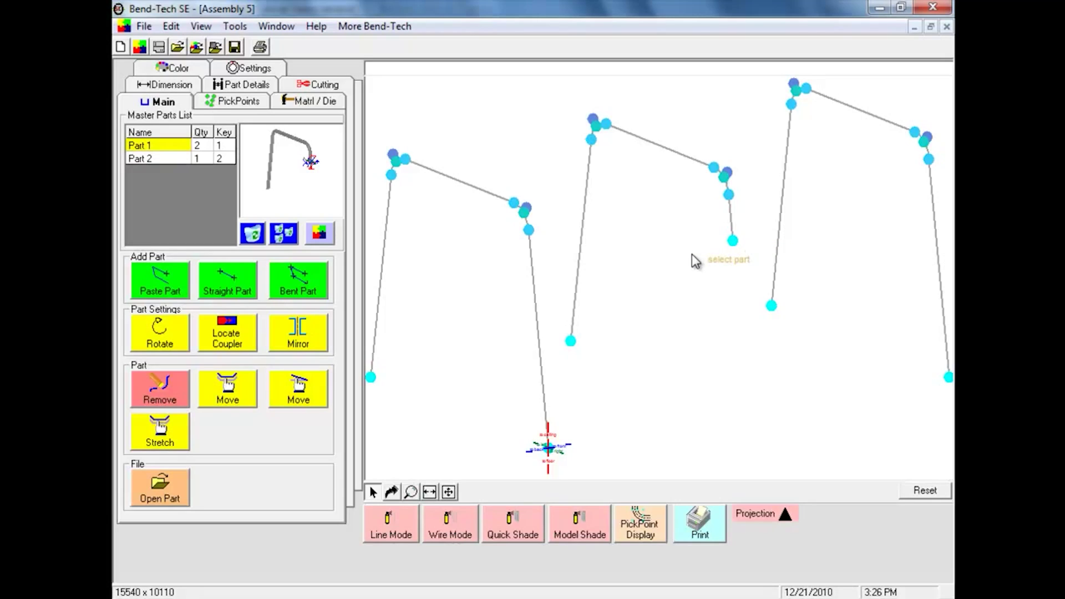
Shorten the middle hoop's left leg by moving its floor end up to the new pick point on that leg
click(589, 140)
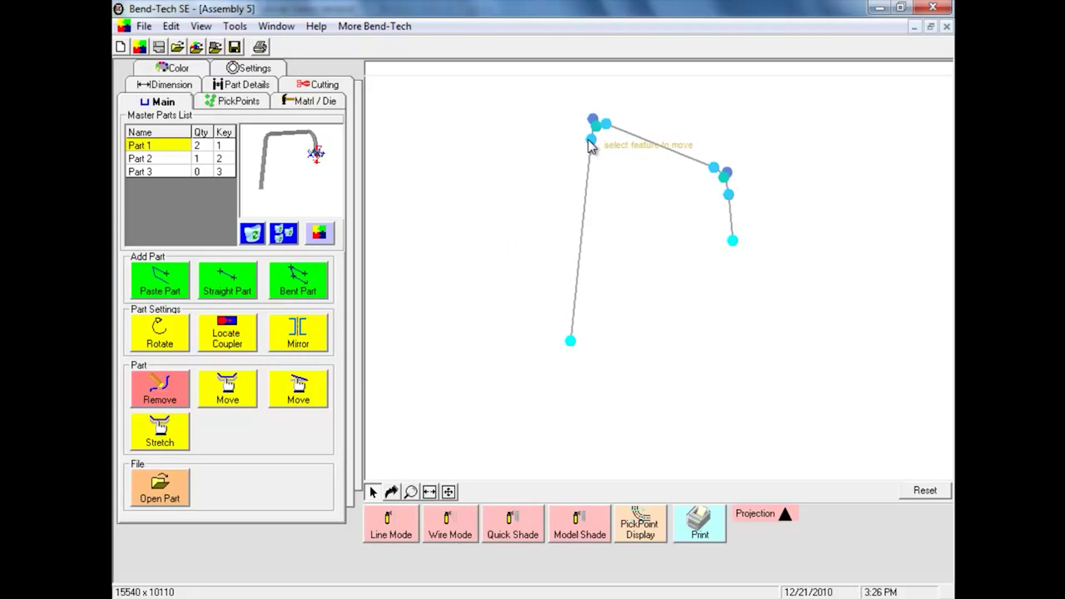
click(572, 345)
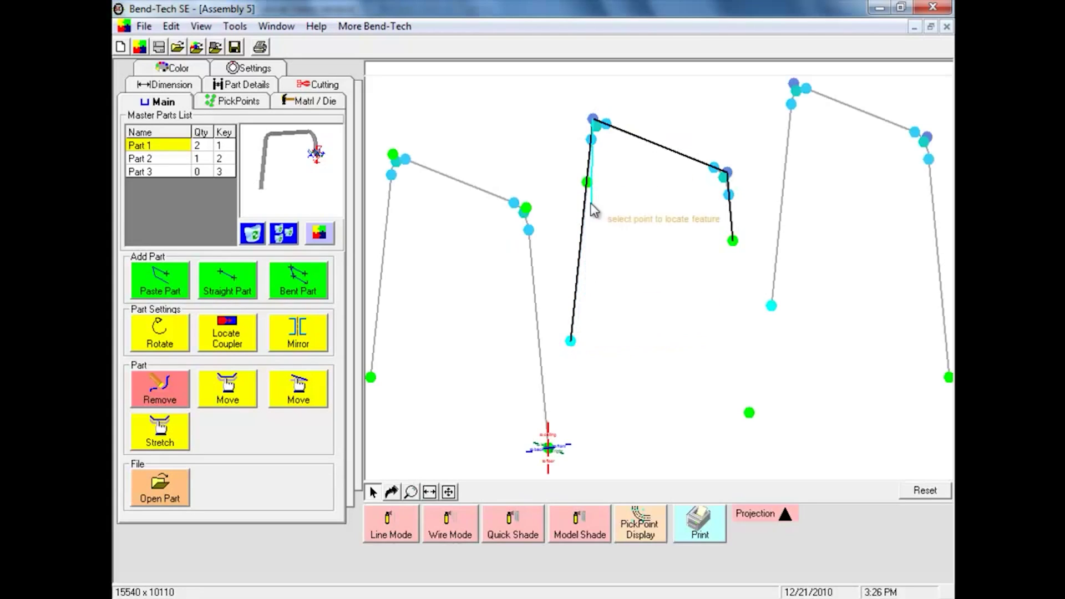
click(587, 182)
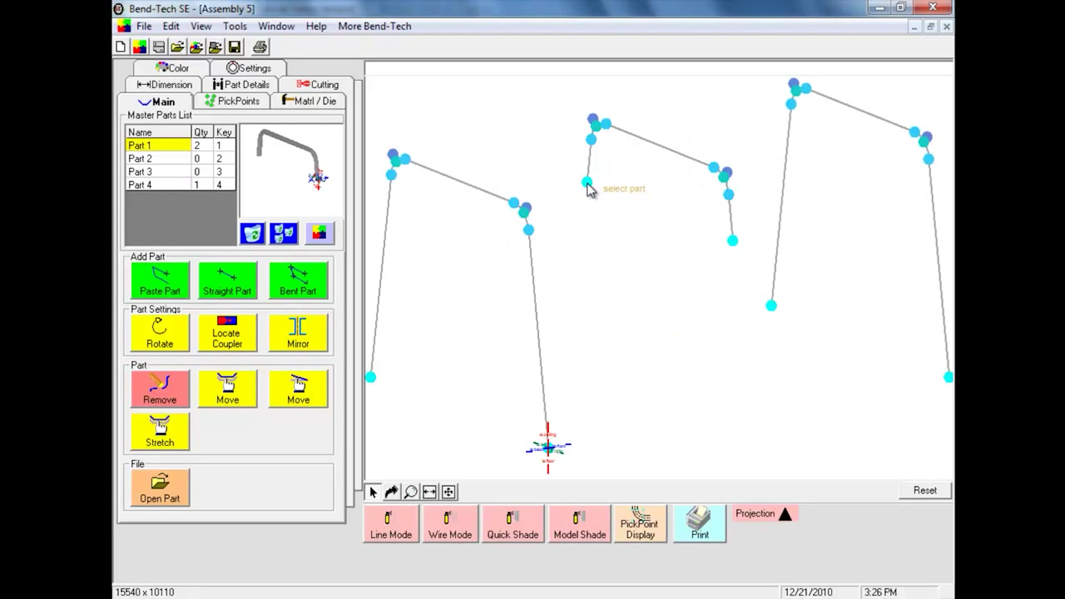